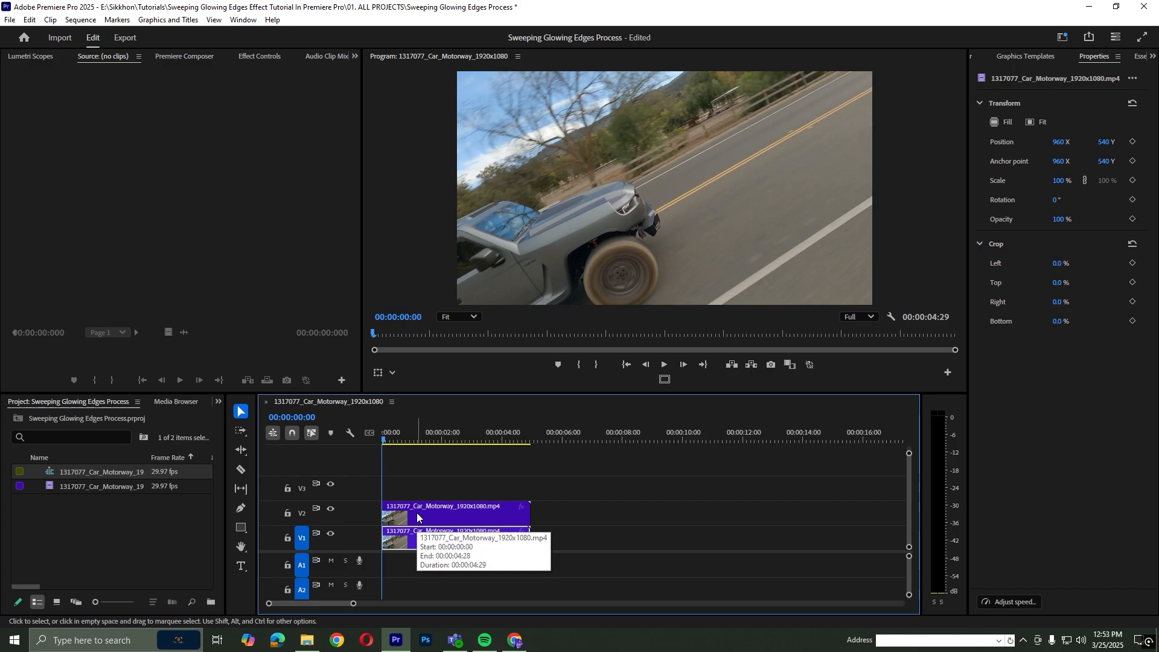
- Set the blend mode of the duplicate car clip on track V2 to Screen
{"action": "left_click", "coordinate": [417, 517]}
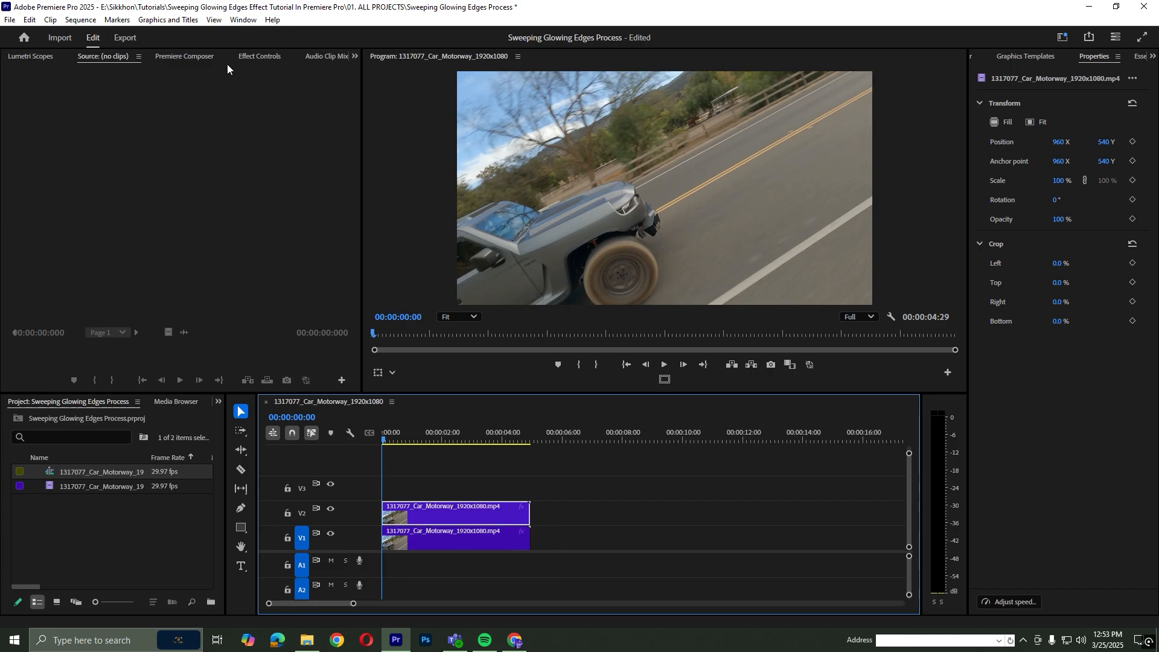
{"action": "left_click", "coordinate": [272, 56]}
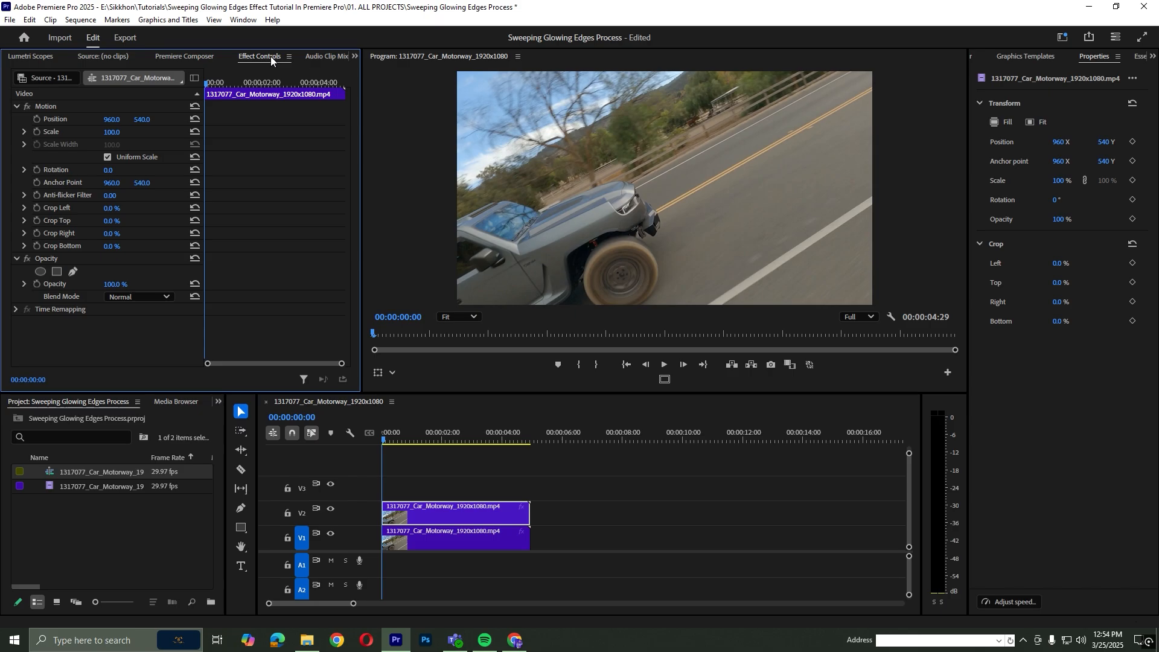
{"action": "left_click", "coordinate": [137, 298]}
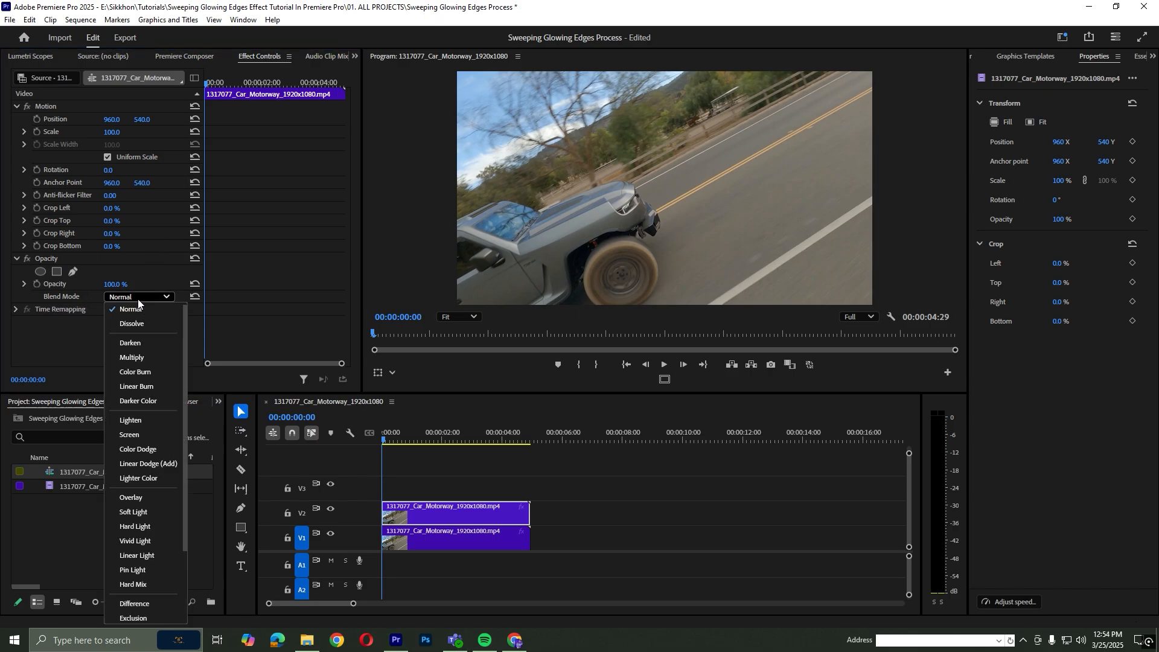
{"action": "left_click", "coordinate": [129, 435]}
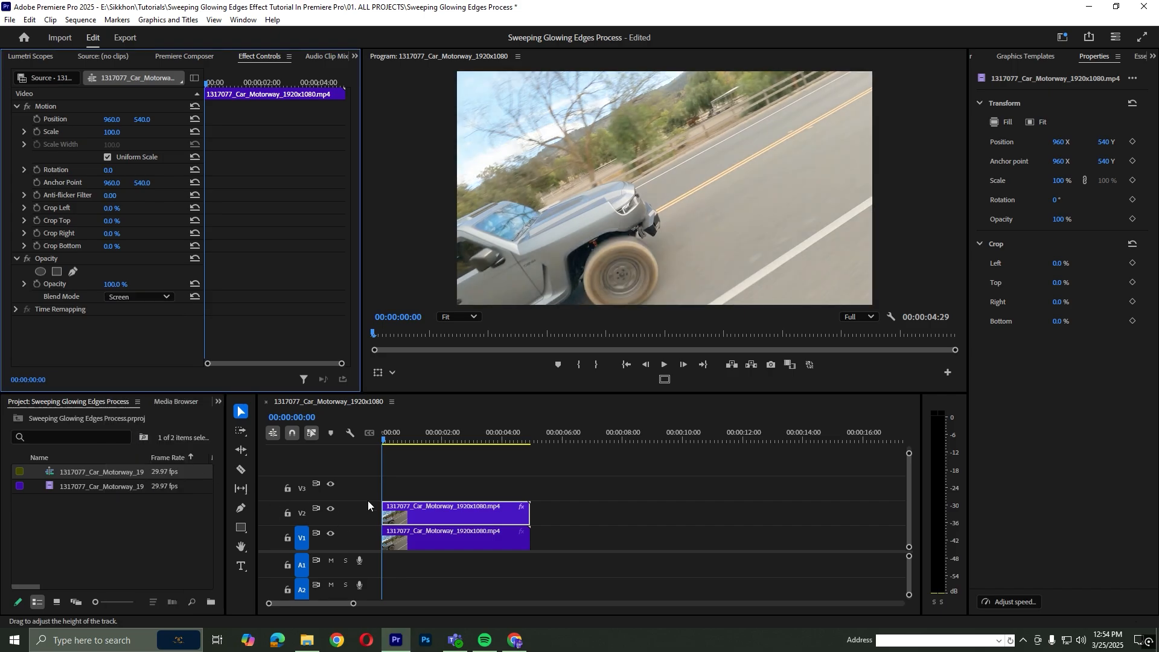
{"action": "left_click", "coordinate": [400, 463]}
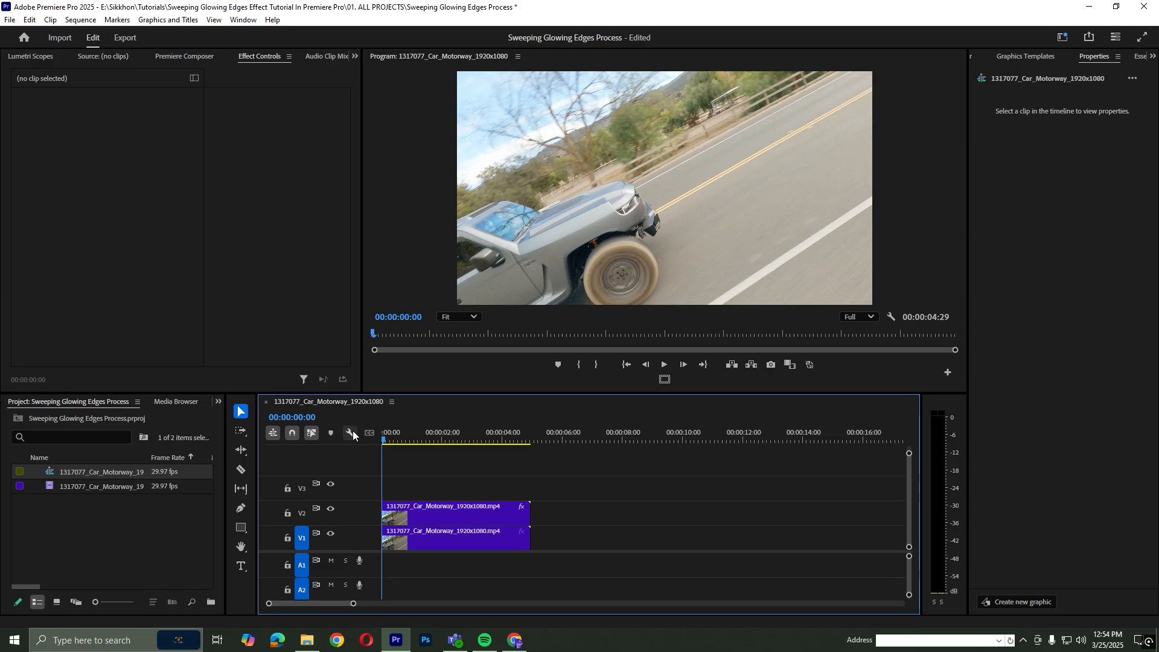
- Find the Extract video effect and apply it to the car clip on track V2
{"action": "key", "text": "shift+7"}
{"action": "left_click", "coordinate": [57, 423]}
{"action": "type", "text": "extra"}
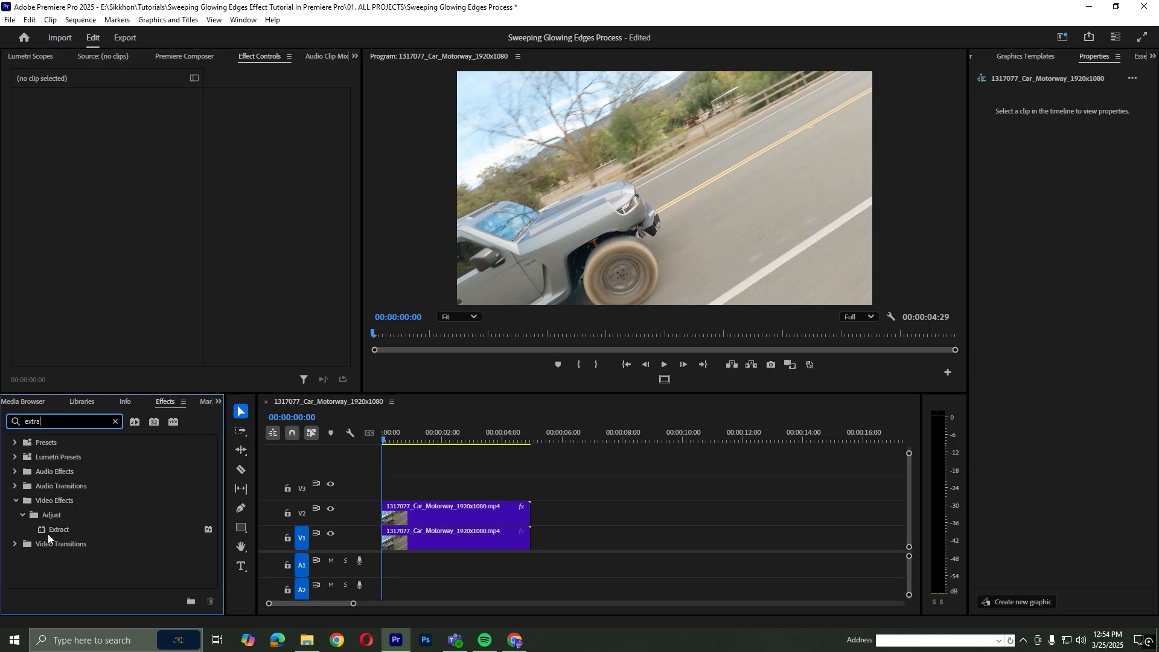
{"action": "left_click_drag", "start_coordinate": [61, 529], "coordinate": [405, 518]}
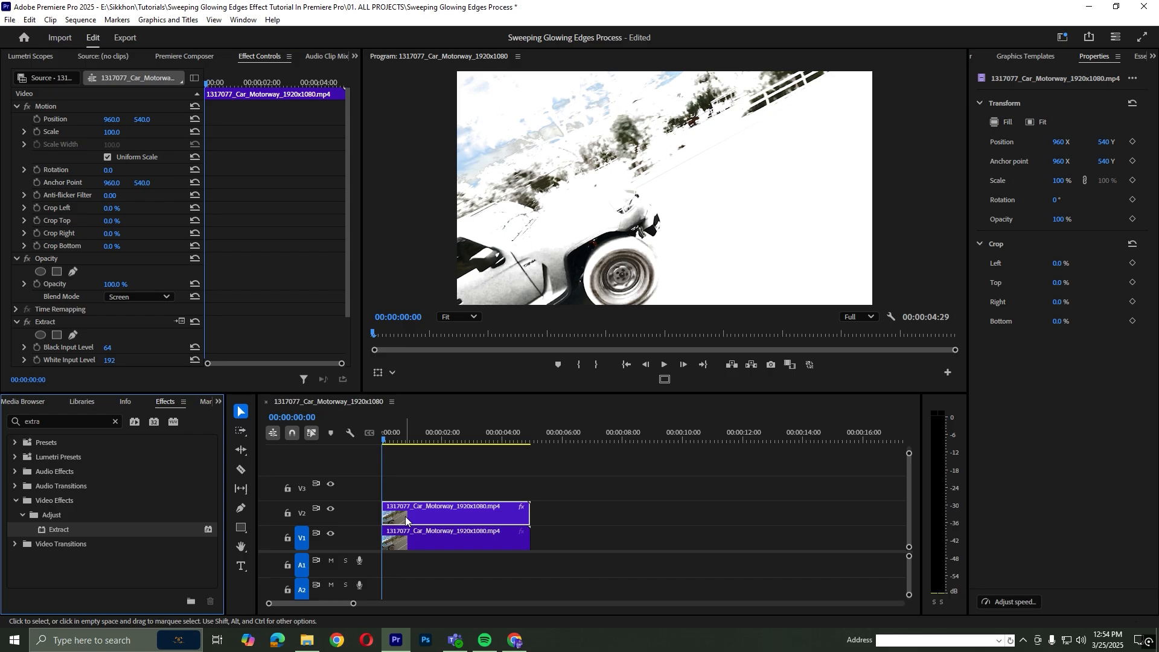
- Find the Find Edges effect and add it to the car clip on track V2
{"action": "left_click", "coordinate": [116, 422]}
{"action": "left_click", "coordinate": [83, 420]}
{"action": "type", "text": "find"}
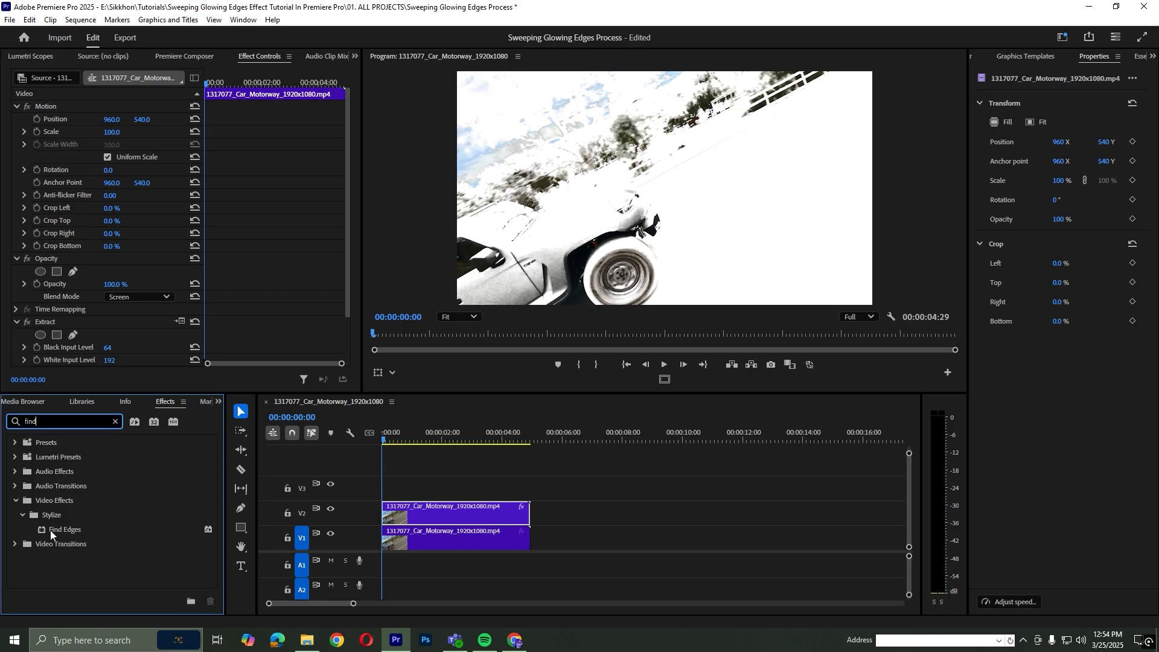
{"action": "left_click_drag", "start_coordinate": [74, 529], "coordinate": [405, 514]}
- Find the Tint color correction effect and add it to the clip on track V2
{"action": "left_click", "coordinate": [115, 422]}
{"action": "left_click", "coordinate": [84, 419]}
{"action": "type", "text": "tin"}
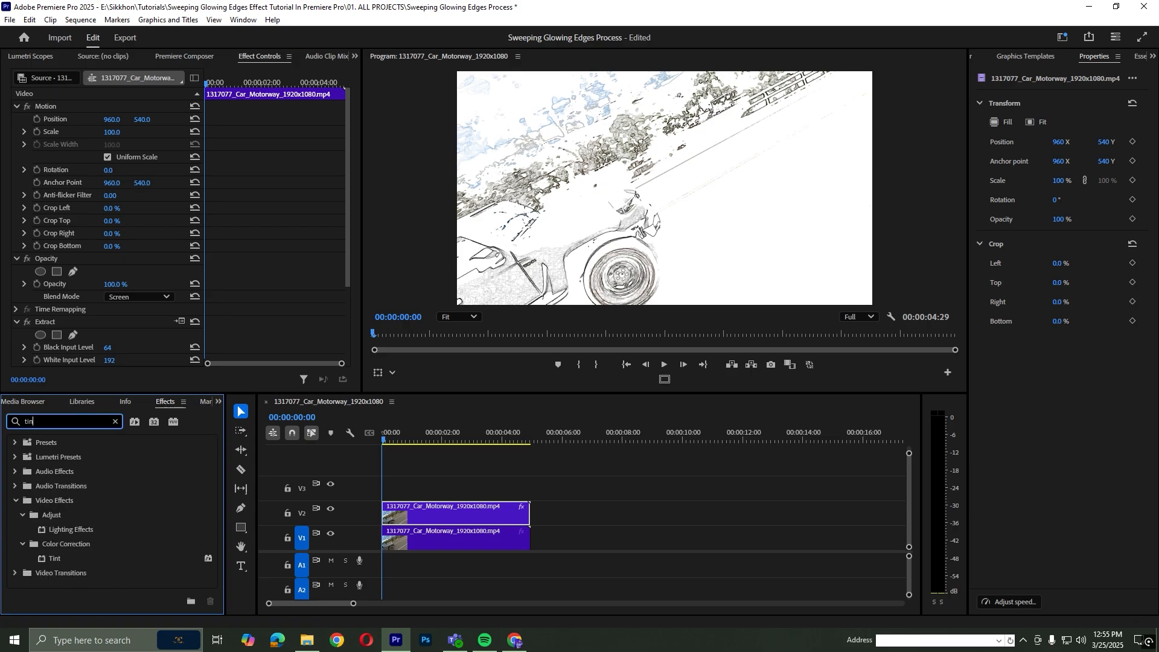
{"action": "type", "text": "t"}
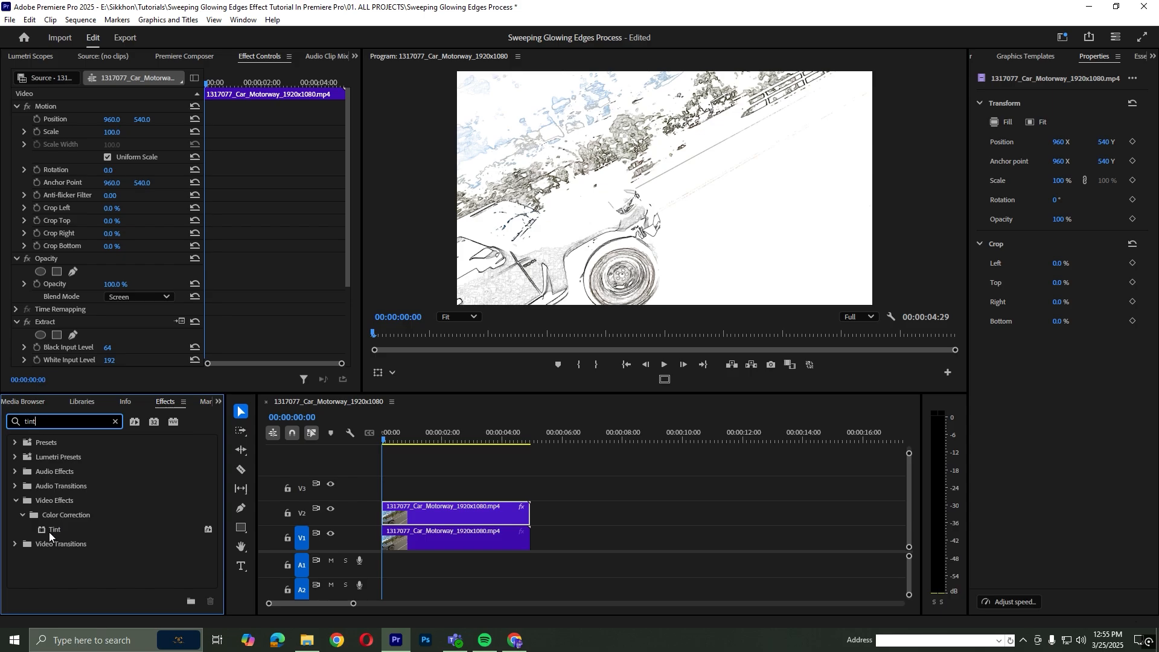
{"action": "left_click_drag", "start_coordinate": [51, 531], "coordinate": [405, 516]}
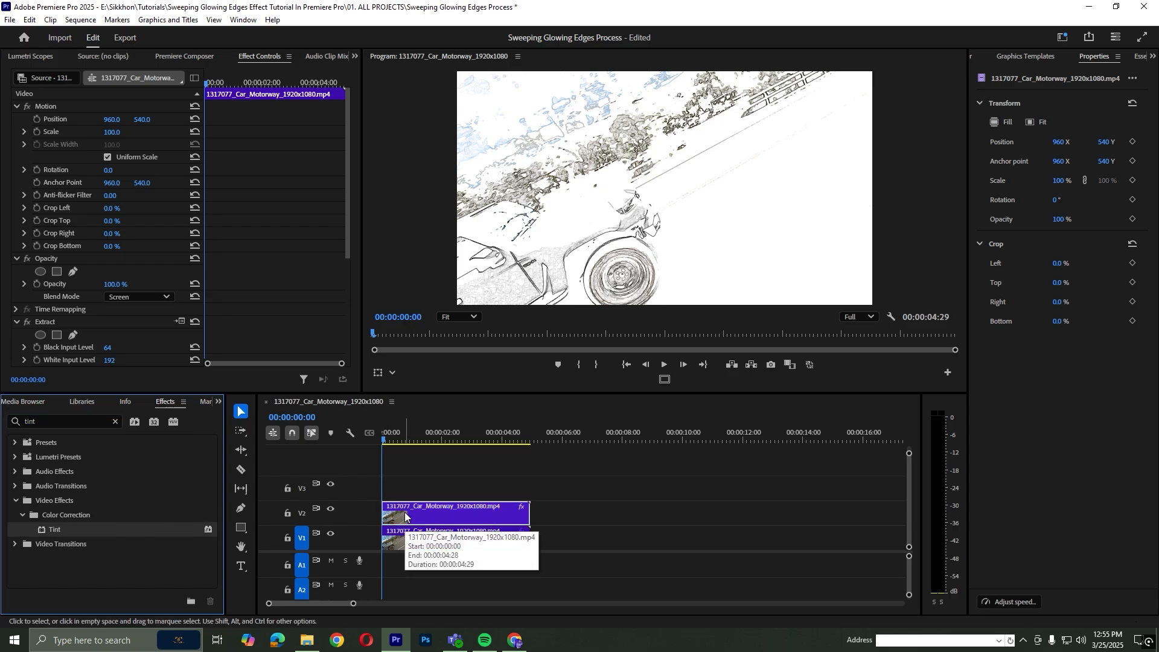
- Find the Turbulent Displace effect and add it to the clip on track V2
{"action": "left_click", "coordinate": [116, 421]}
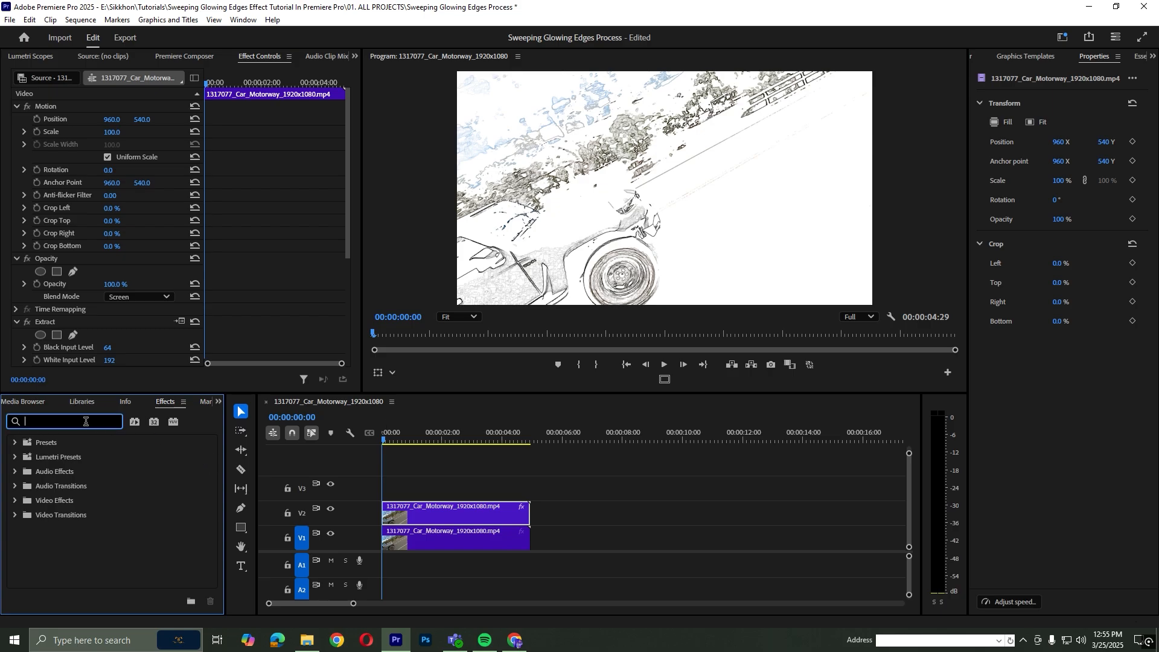
{"action": "type", "text": "turbu"}
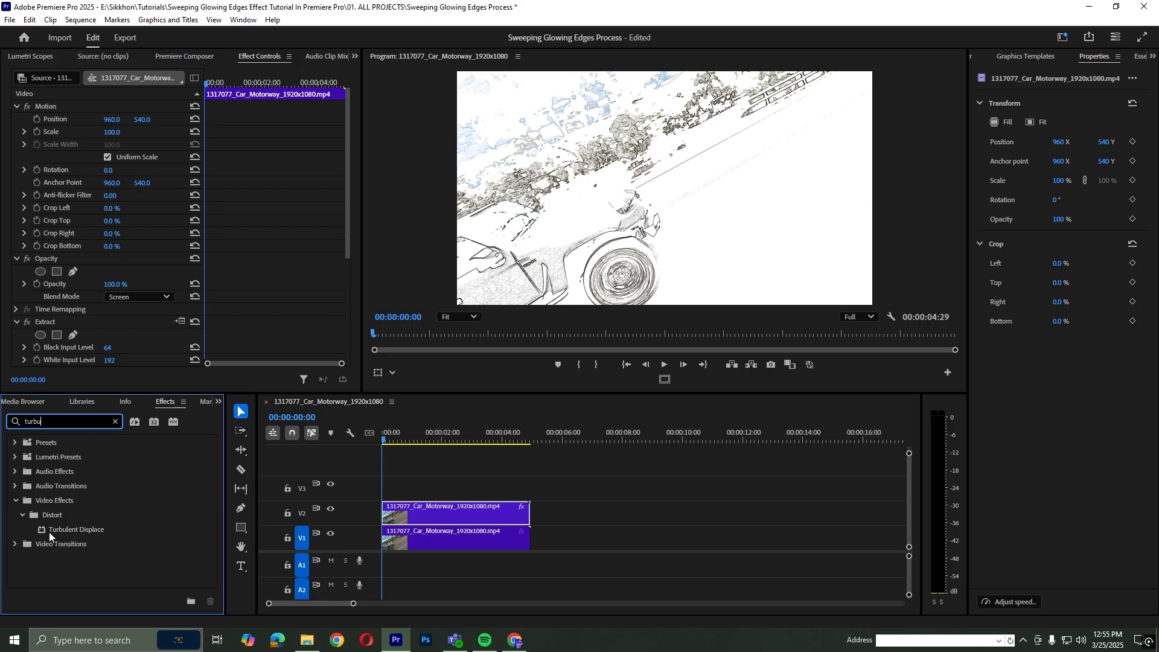
{"action": "left_click_drag", "start_coordinate": [97, 530], "coordinate": [405, 511]}
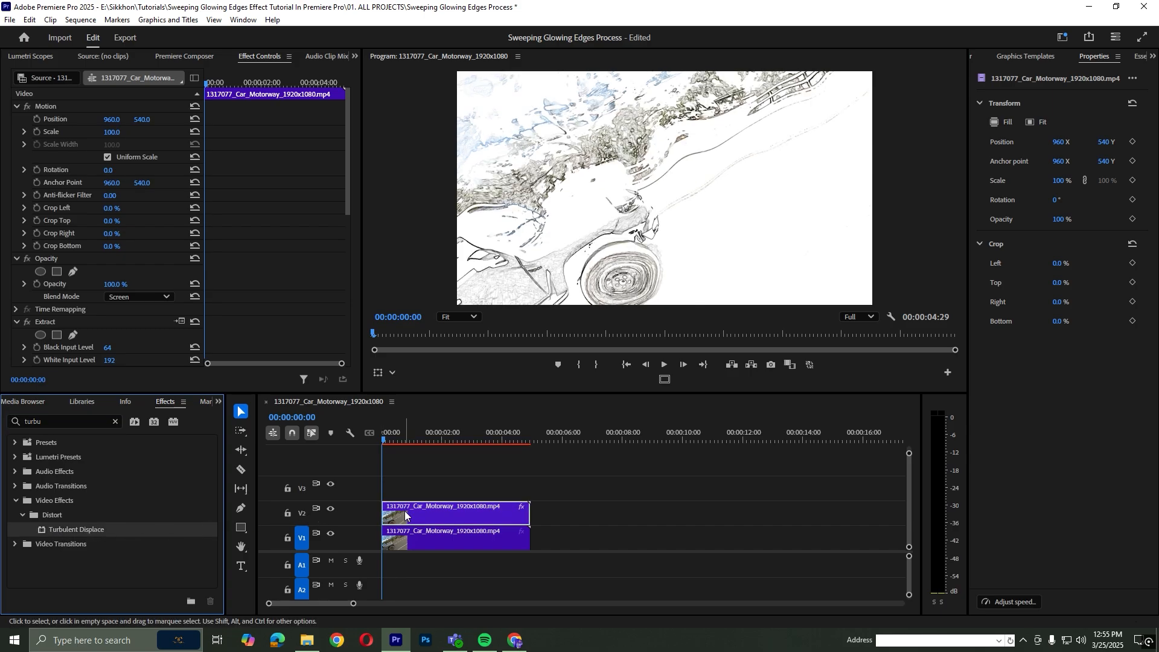
- Find the VR Glow effect and add it to the clip on track V2
{"action": "left_click", "coordinate": [116, 421]}
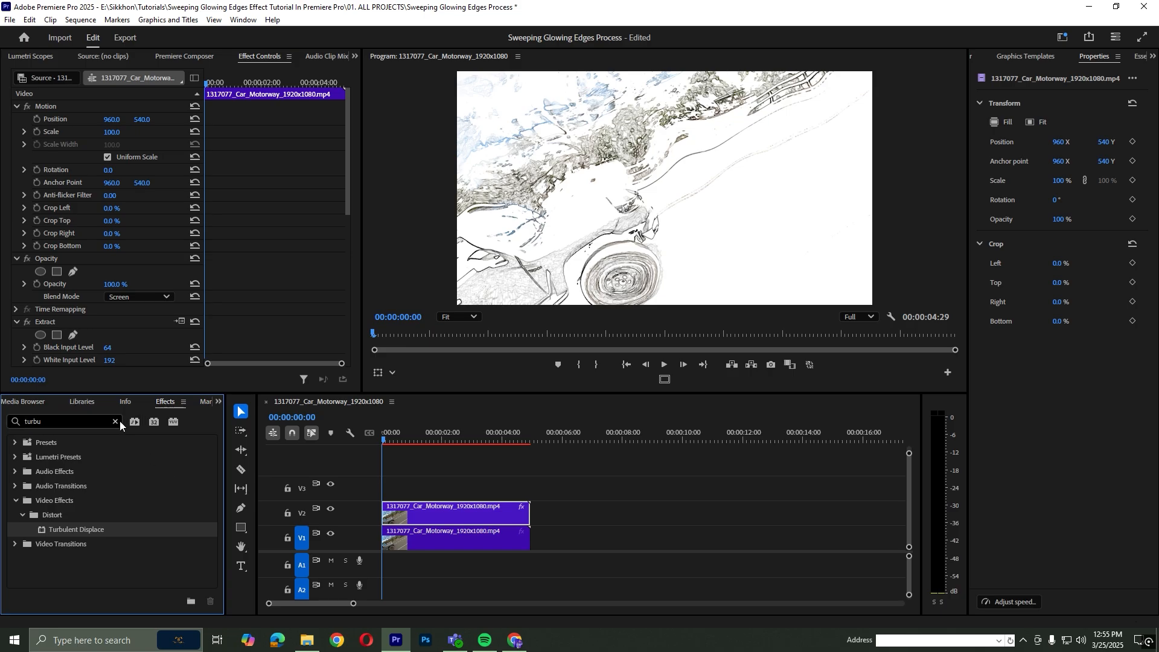
{"action": "left_click", "coordinate": [97, 417]}
{"action": "type", "text": "v"}
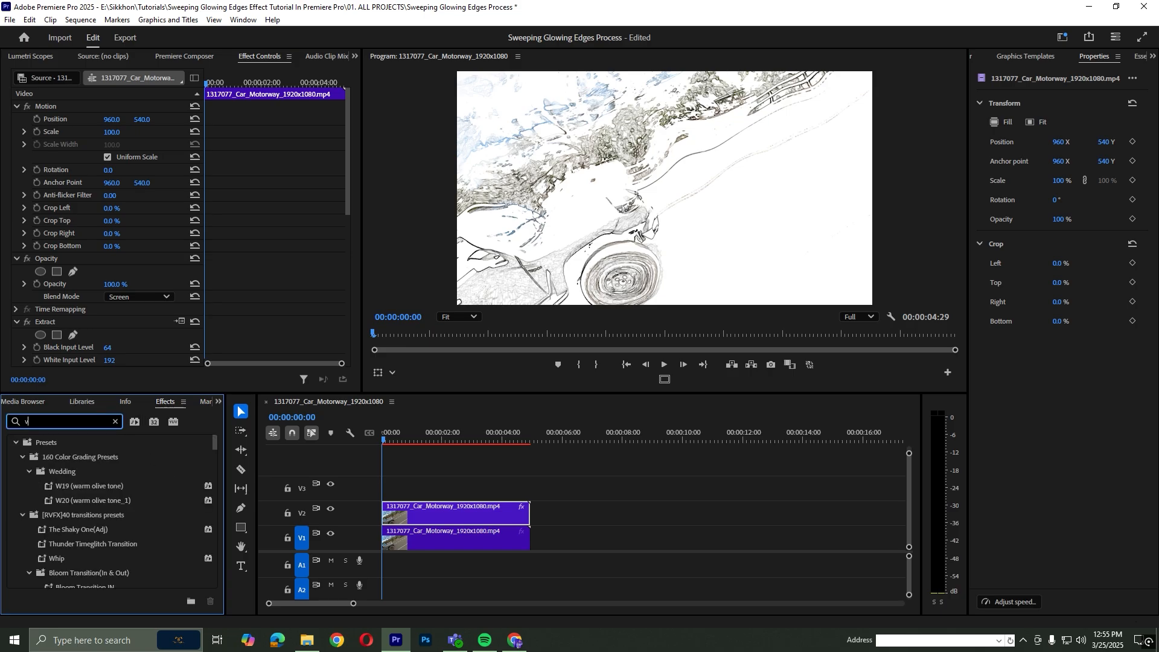
{"action": "type", "text": "r glo"}
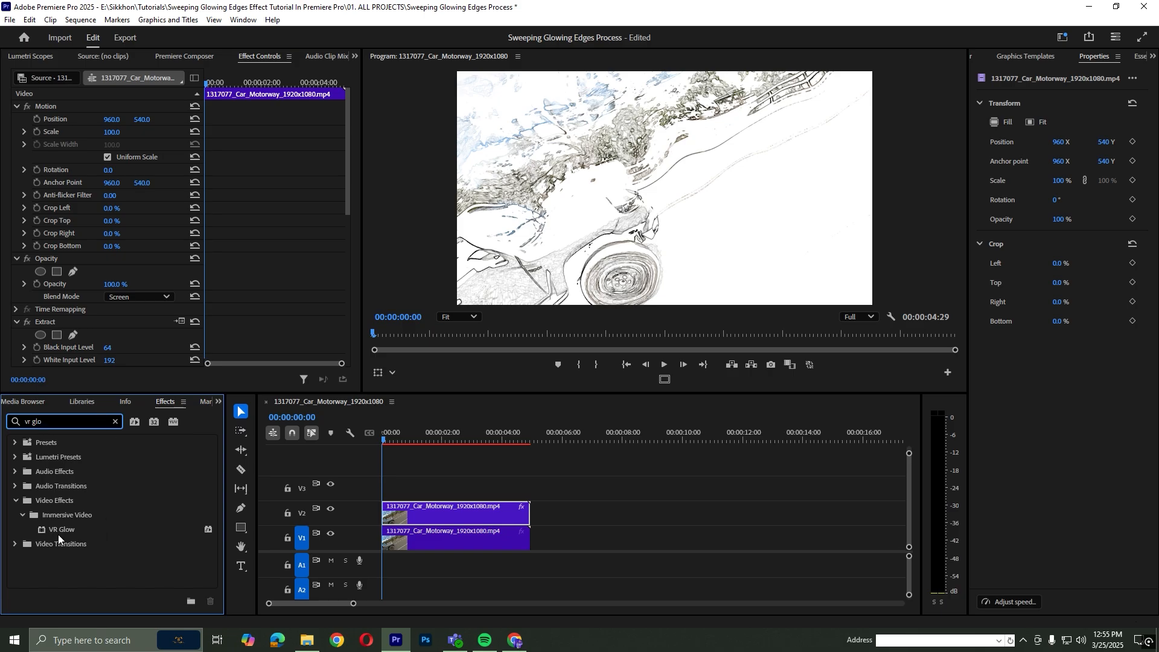
{"action": "left_click_drag", "start_coordinate": [78, 532], "coordinate": [411, 511]}
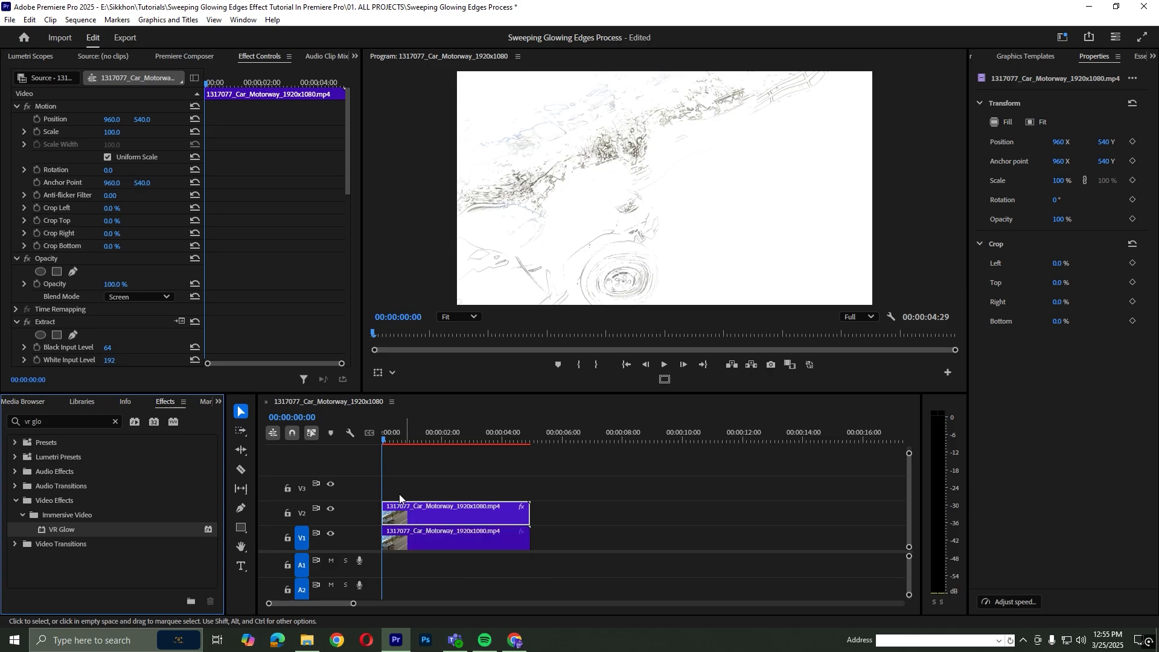
- Preview the sequence briefly from the start, return to the first frame with the effects search cleared, and save the project
{"action": "left_click", "coordinate": [381, 441]}
{"action": "key", "text": "space"}
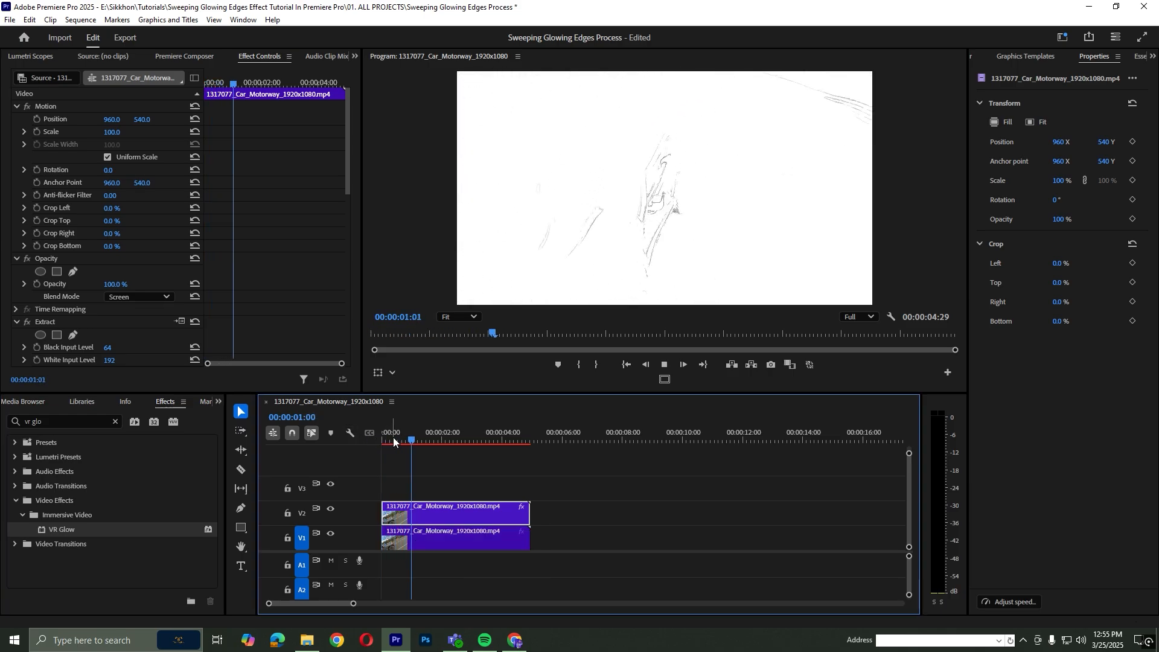
{"action": "left_click_drag", "start_coordinate": [393, 433], "coordinate": [343, 438]}
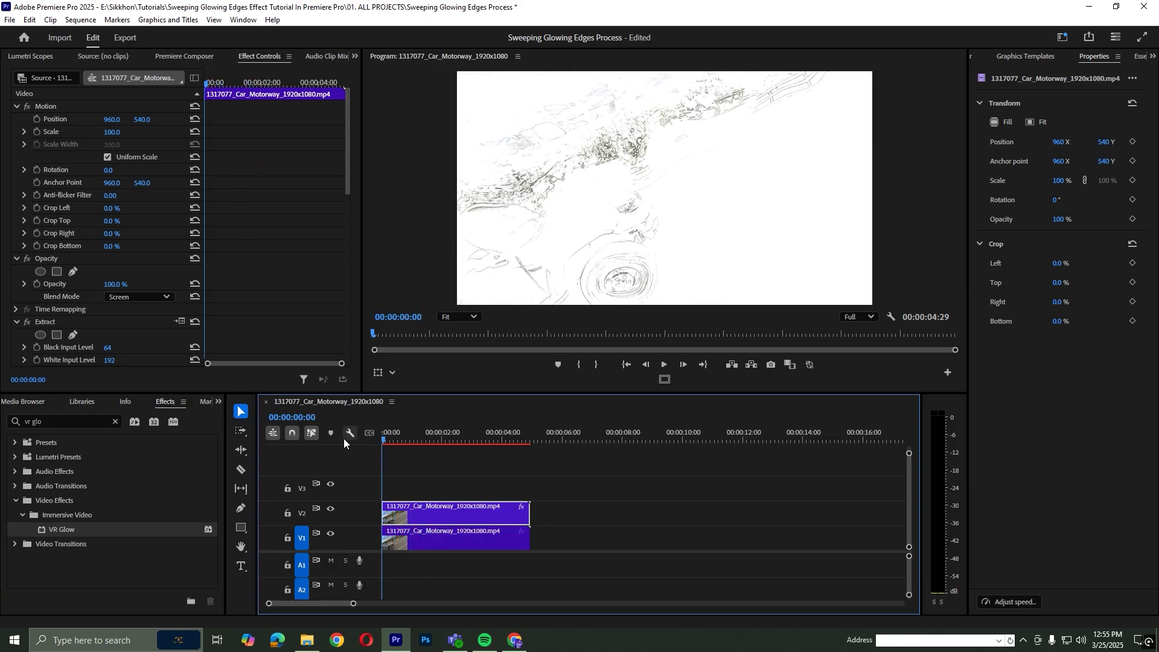
{"action": "left_click", "coordinate": [115, 422]}
{"action": "left_click", "coordinate": [387, 441]}
{"action": "key", "text": "ctrl+s"}
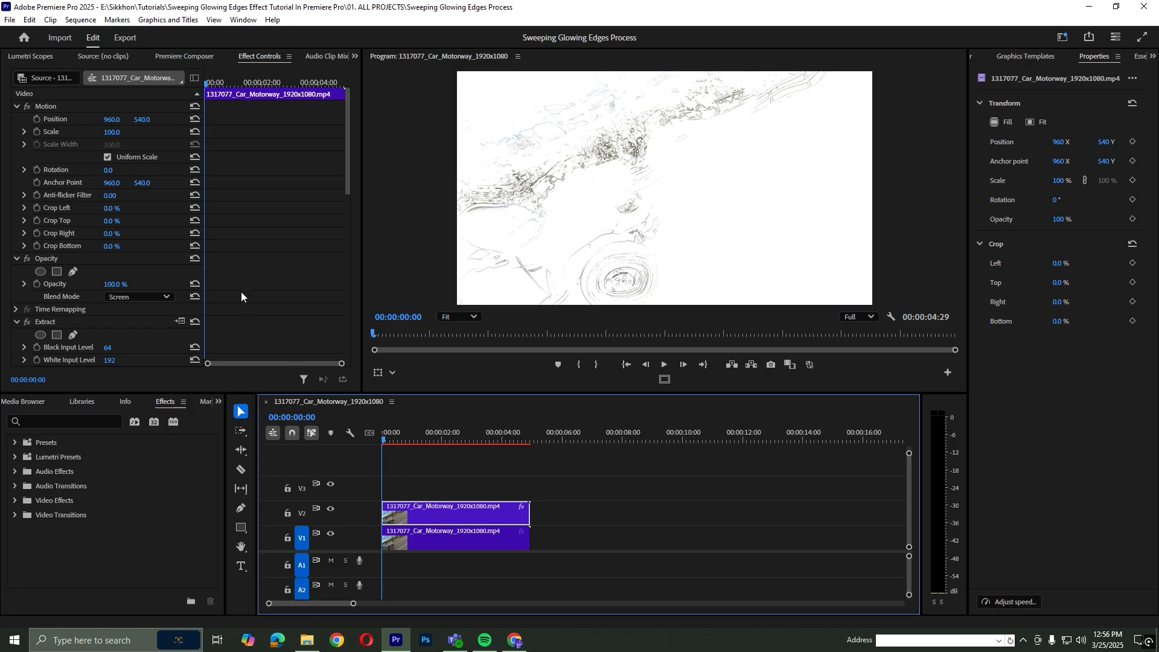
- Set the Black Input Level, White Input Level and Softness of the V2 clip's Extract effect to 0
{"action": "scroll", "coordinate": [244, 294], "scroll_direction": "down", "scroll_amount": 5}
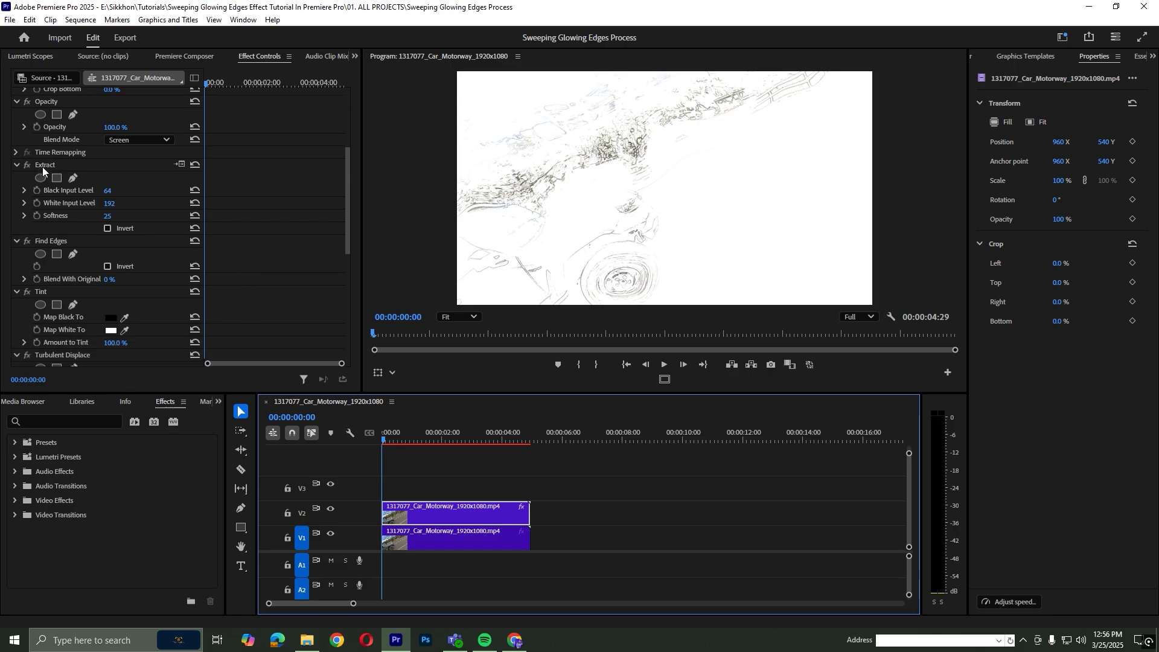
{"action": "left_click", "coordinate": [109, 191]}
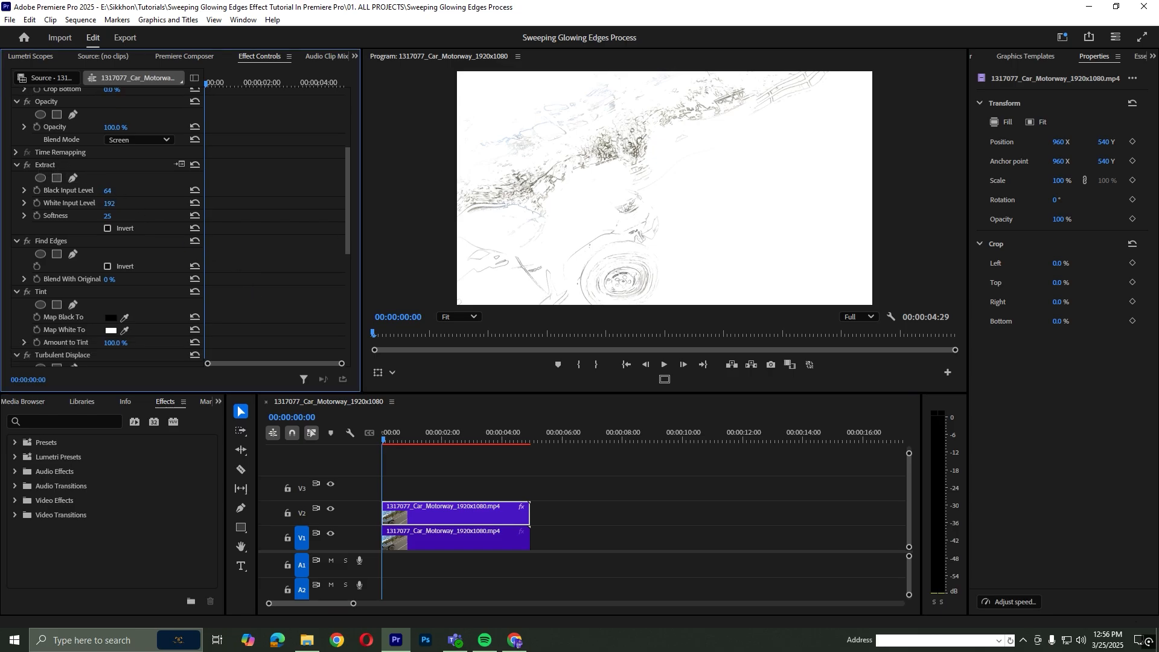
{"action": "type", "text": "0"}
{"action": "key", "text": "Return"}
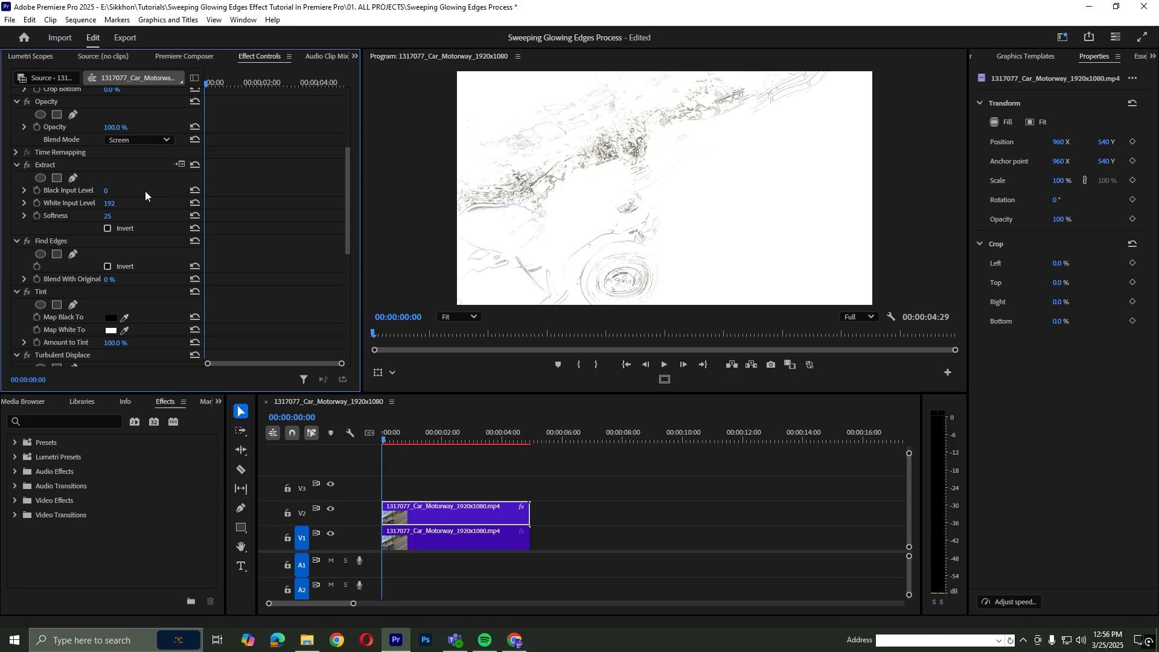
{"action": "left_click", "coordinate": [117, 203]}
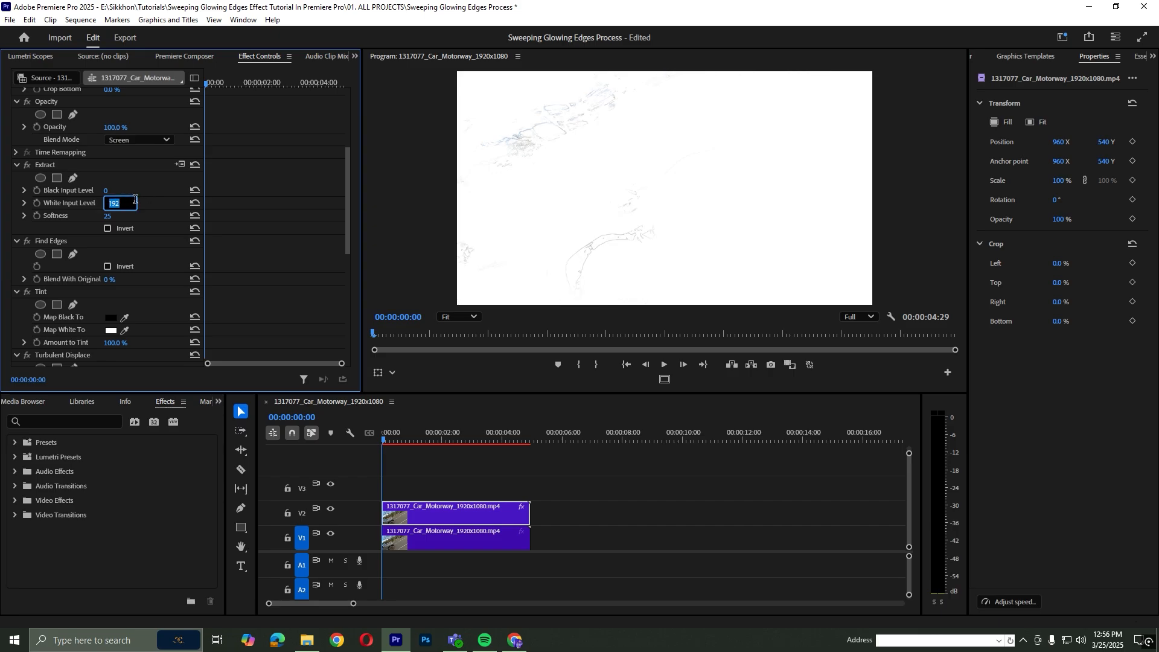
{"action": "type", "text": "0"}
{"action": "key", "text": "Return"}
{"action": "left_click", "coordinate": [118, 216]}
{"action": "type", "text": "0"}
{"action": "key", "text": "Return"}
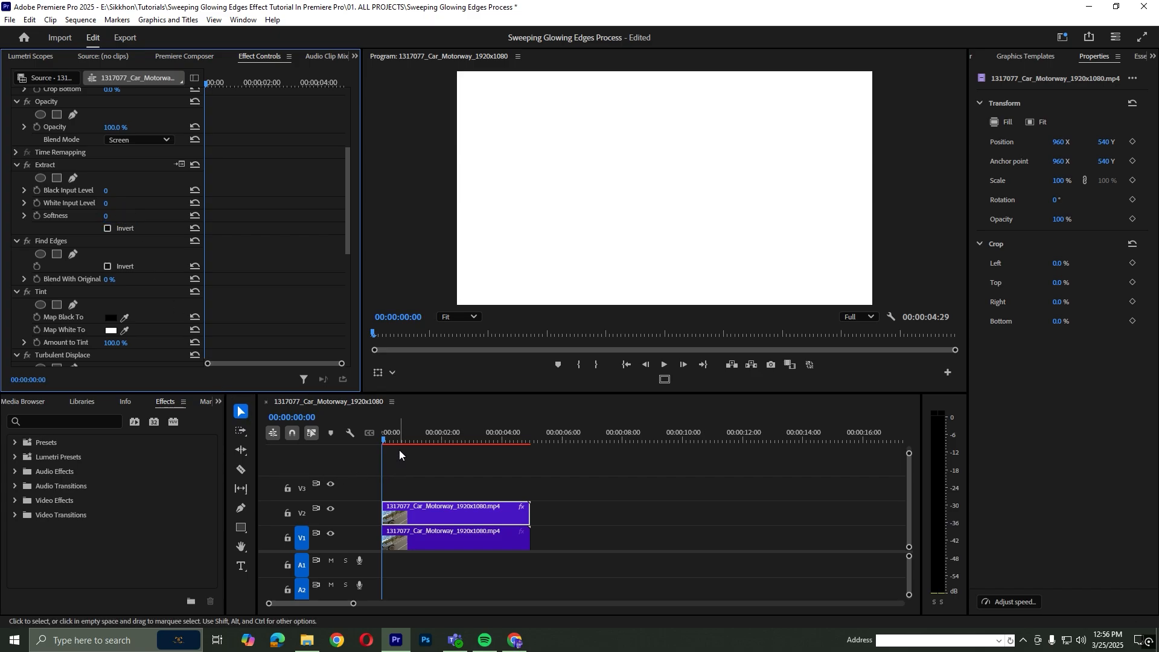
- Animate Extract's White Input Level with a keyframe at the clip's start and a second one of 180 at 00:00:01:00
{"action": "scroll", "coordinate": [399, 450], "scroll_direction": "up", "scroll_amount": 2}
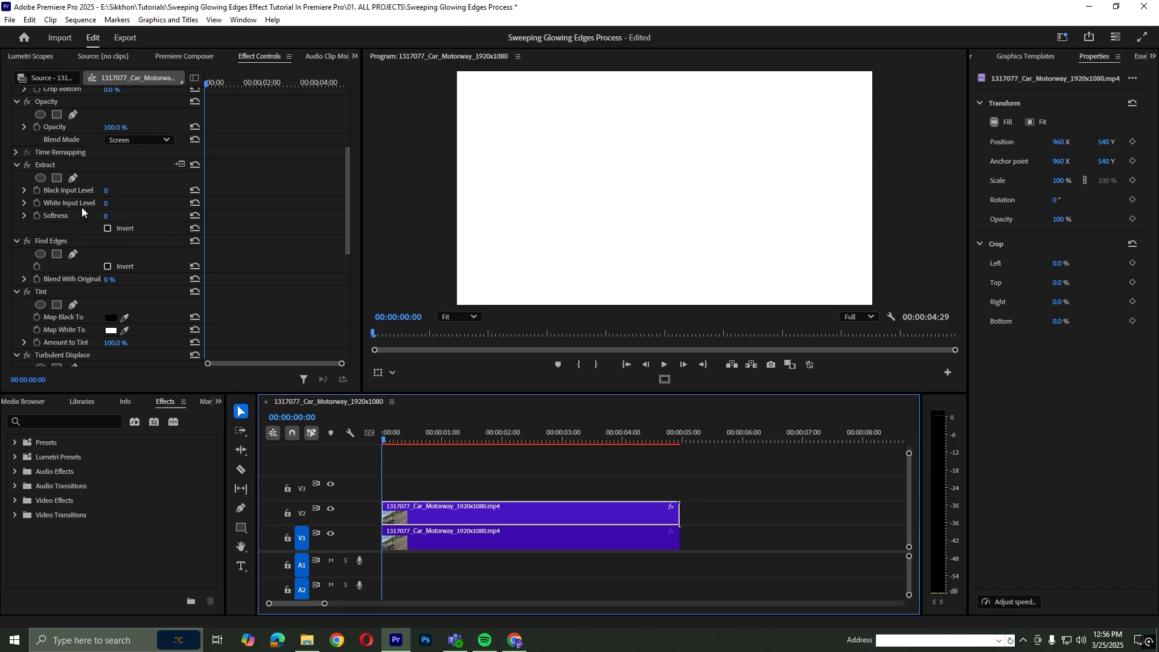
{"action": "left_click", "coordinate": [37, 203]}
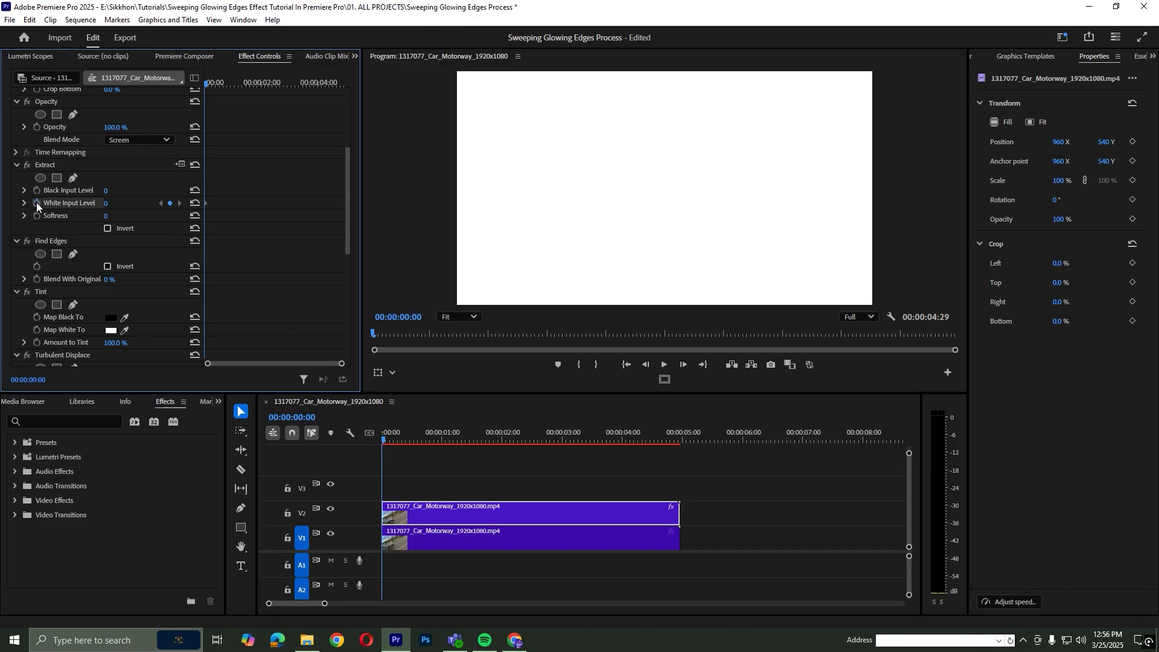
{"action": "left_click_drag", "start_coordinate": [408, 446], "coordinate": [444, 442]}
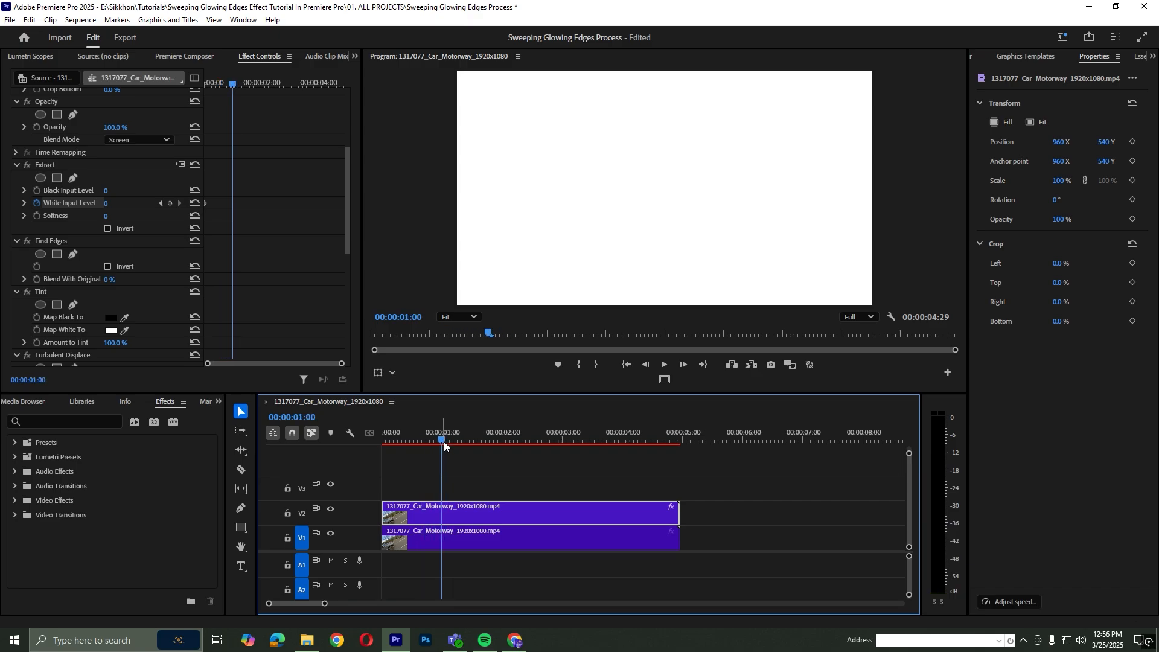
{"action": "left_click", "coordinate": [115, 204]}
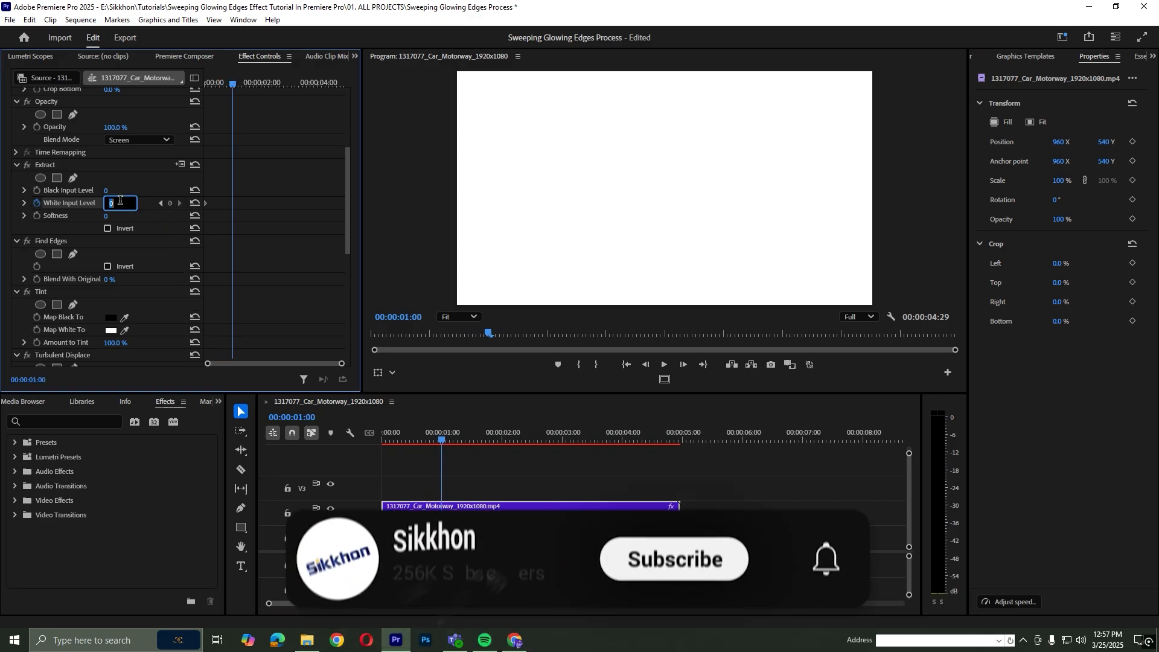
{"action": "type", "text": "180"}
{"action": "key", "text": "Return"}
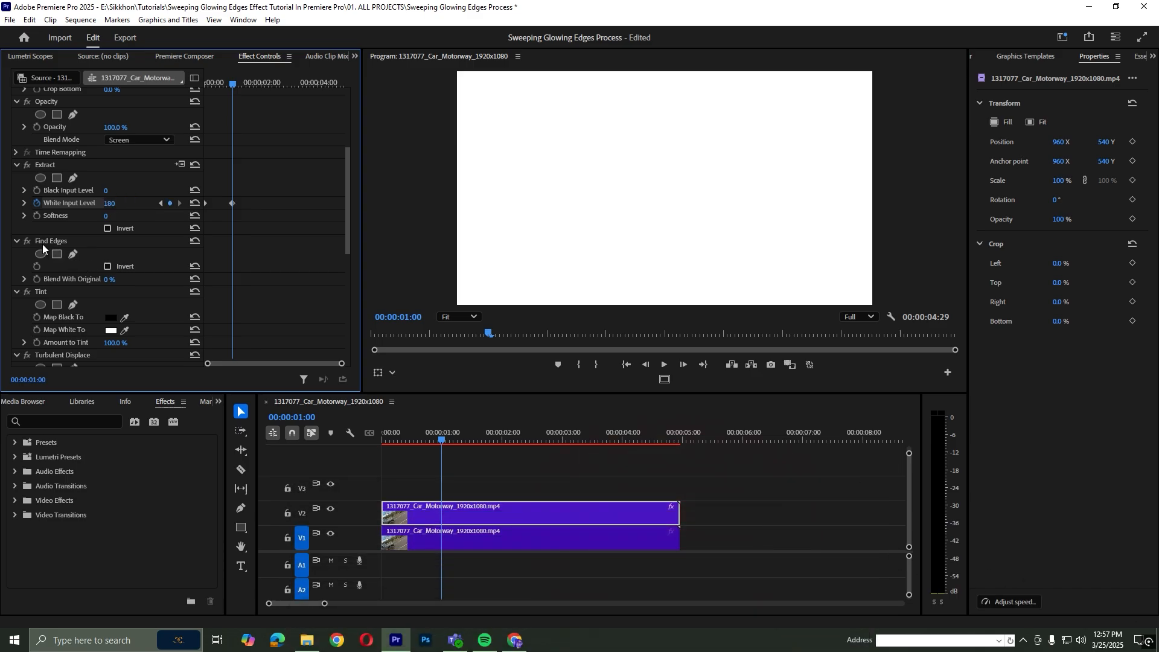
- Invert the Find Edges effect and set Tint's Map White To colour to cyan 2BD1DB
{"action": "left_click", "coordinate": [109, 267]}
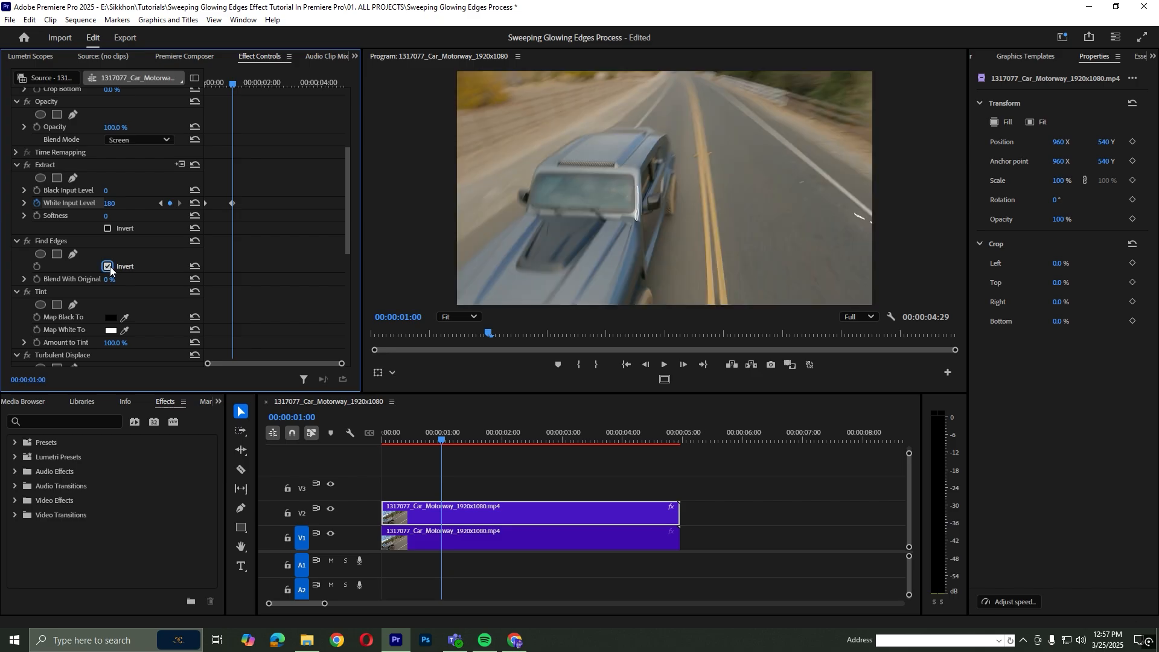
{"action": "scroll", "coordinate": [253, 307], "scroll_direction": "down", "scroll_amount": 6}
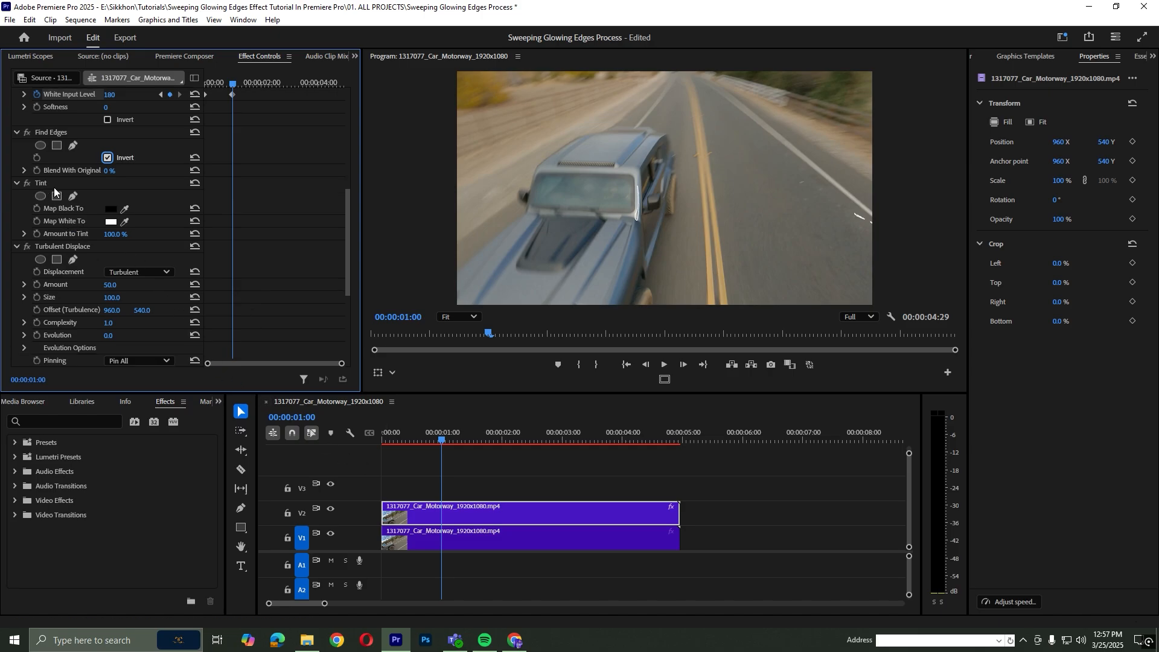
{"action": "left_click", "coordinate": [115, 223]}
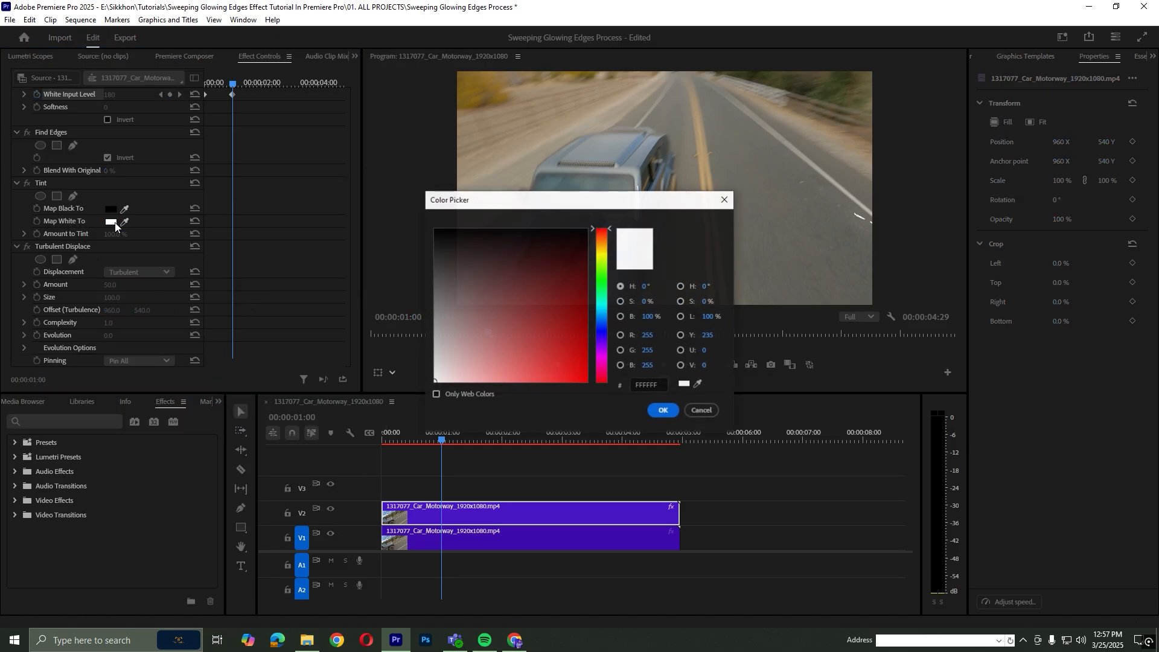
{"action": "left_click", "coordinate": [602, 309]}
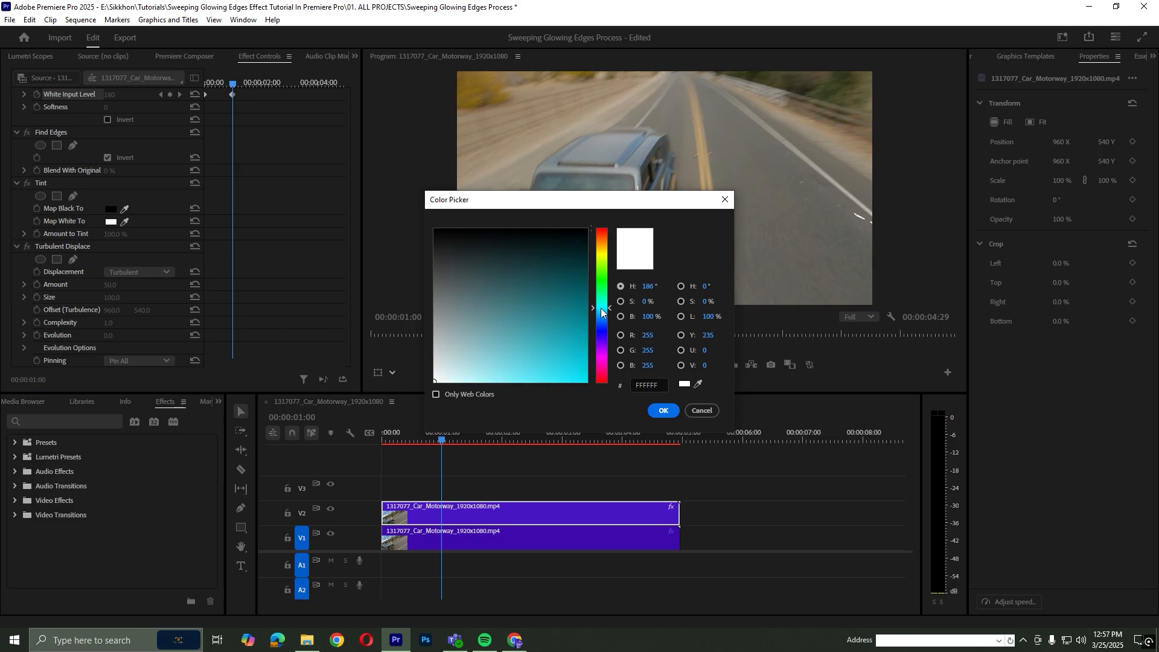
{"action": "left_click_drag", "start_coordinate": [556, 308], "coordinate": [553, 346]}
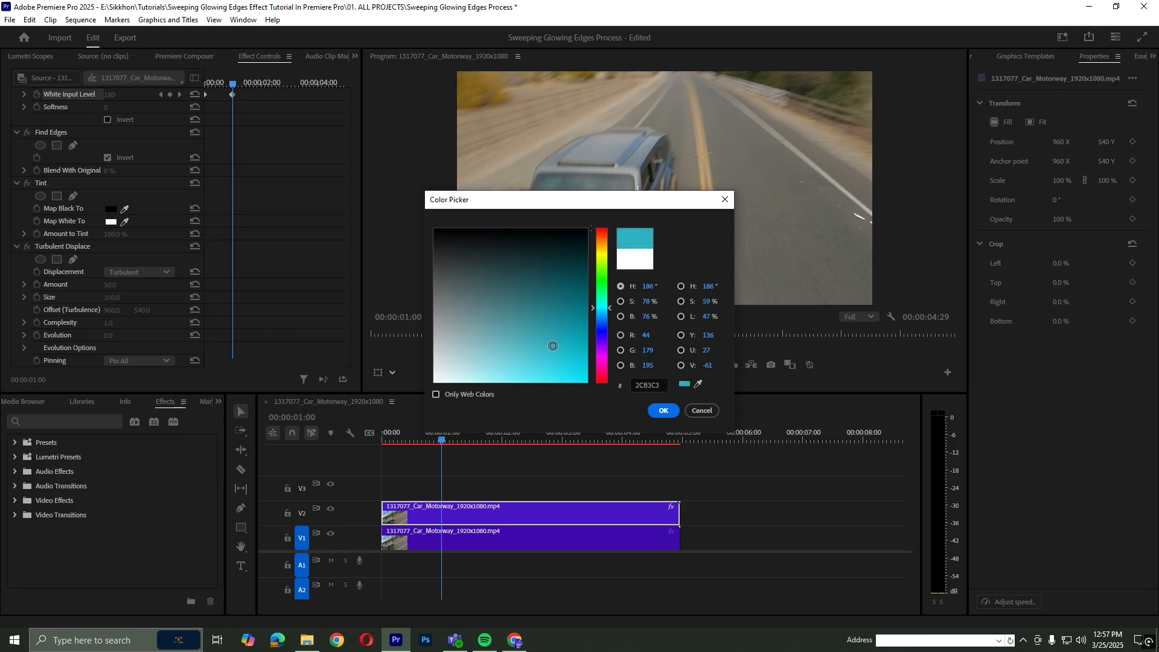
{"action": "left_click_drag", "start_coordinate": [603, 318], "coordinate": [601, 311]}
{"action": "left_click_drag", "start_coordinate": [553, 347], "coordinate": [557, 360]}
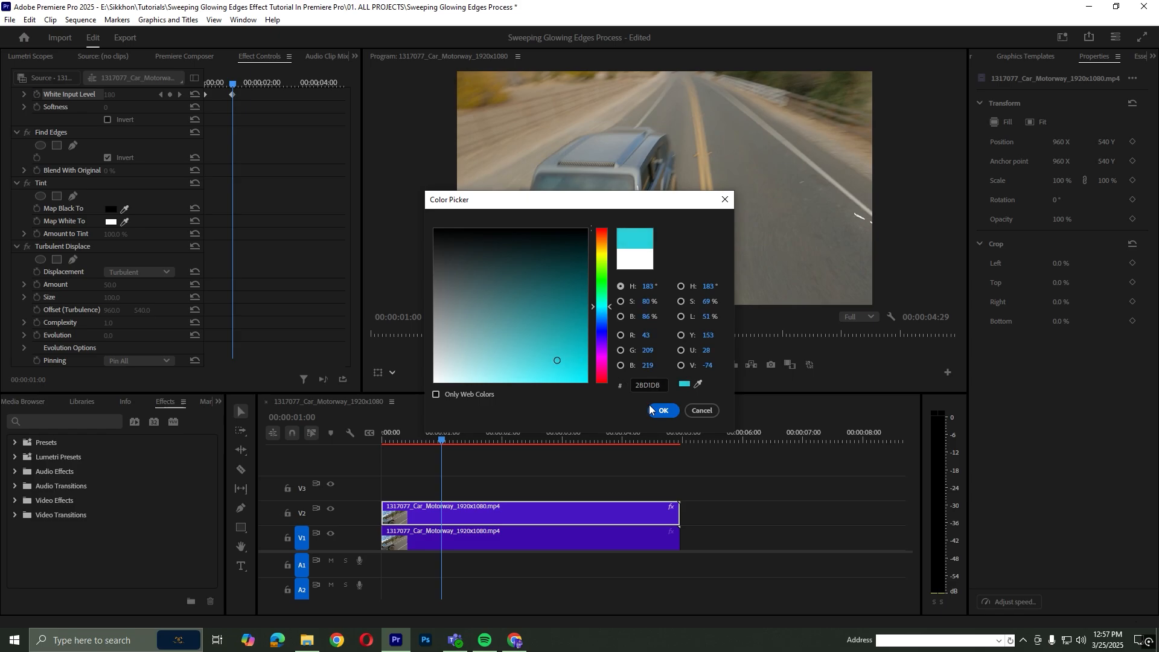
{"action": "left_click_drag", "start_coordinate": [664, 385], "coordinate": [630, 391]}
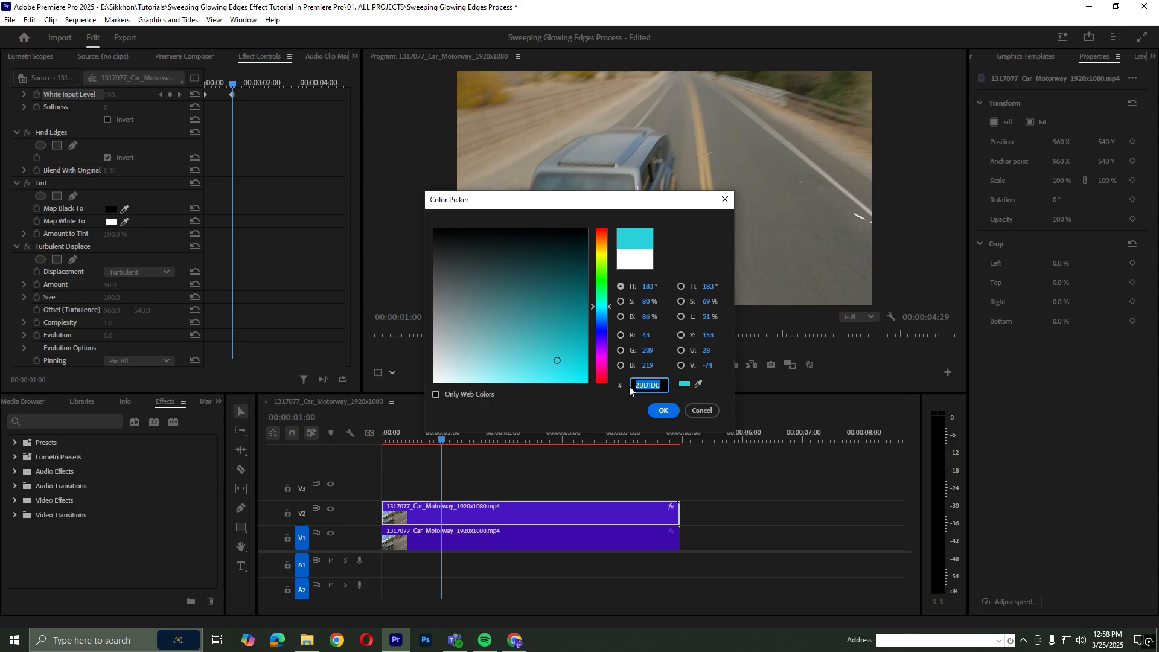
{"action": "left_click", "coordinate": [662, 410]}
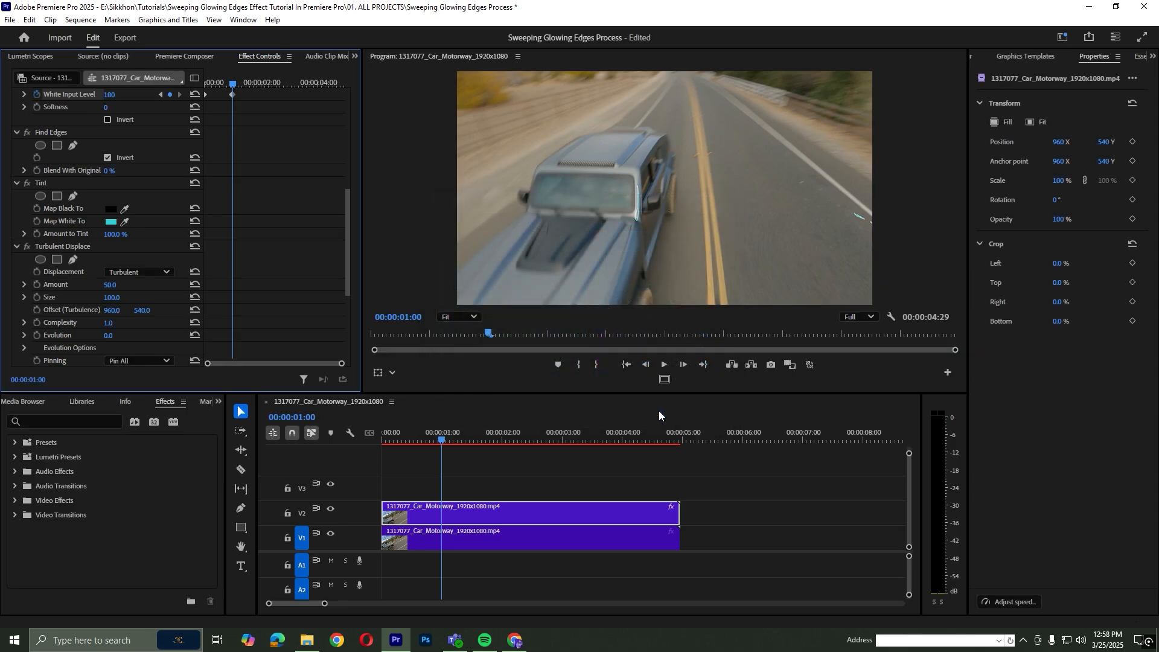
- Set Turbulent Displace's Amount to 100, Size to 20 and Antialiasing for Best Quality to High
{"action": "scroll", "coordinate": [141, 280], "scroll_direction": "down", "scroll_amount": 3}
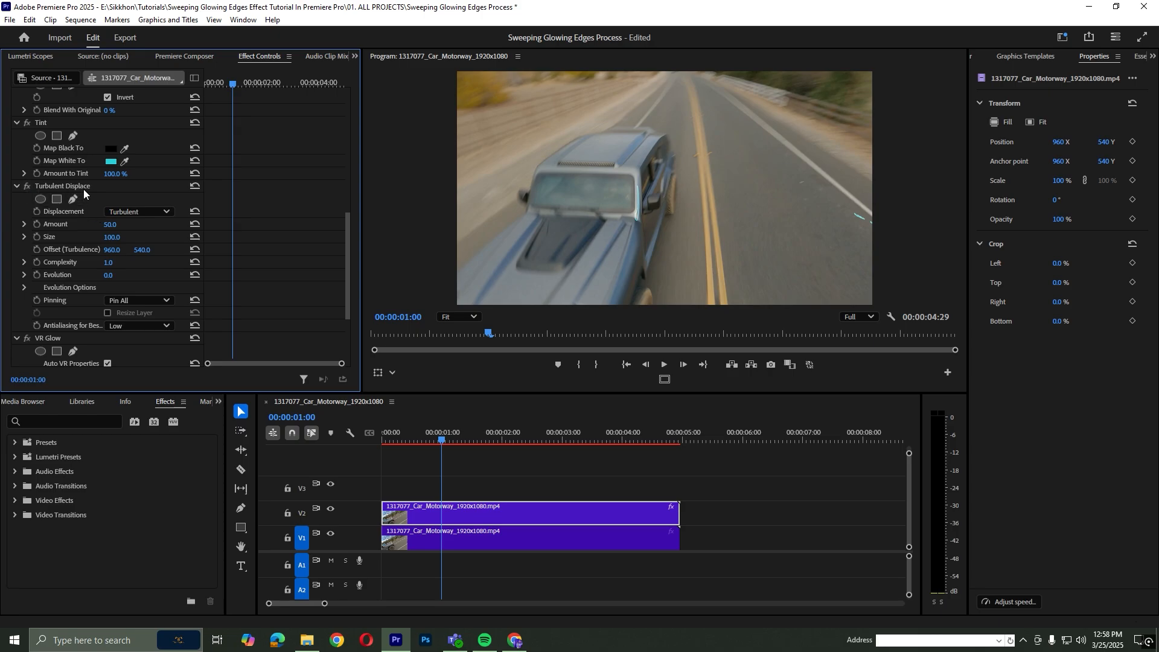
{"action": "left_click", "coordinate": [112, 225]}
{"action": "type", "text": "100"}
{"action": "key", "text": "Return"}
{"action": "left_click", "coordinate": [120, 236]}
{"action": "type", "text": "20"}
{"action": "key", "text": "Return"}
{"action": "scroll", "coordinate": [253, 326], "scroll_direction": "down", "scroll_amount": 2}
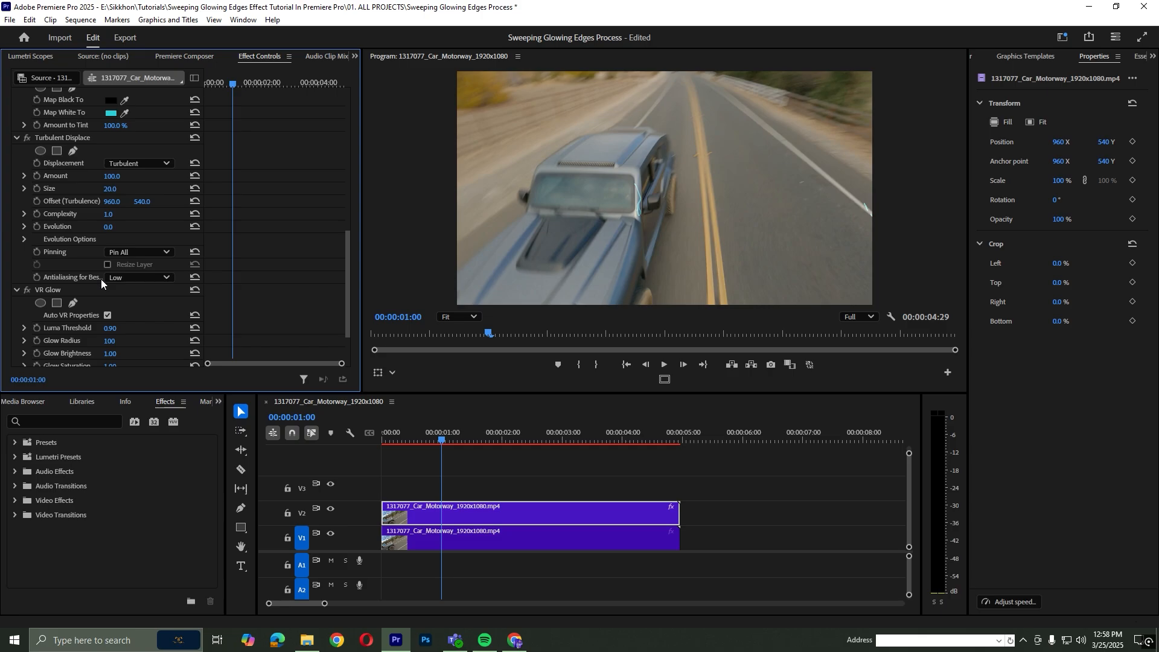
{"action": "left_click", "coordinate": [126, 277]}
{"action": "left_click", "coordinate": [137, 311]}
{"action": "left_click_drag", "start_coordinate": [360, 326], "coordinate": [436, 318]}
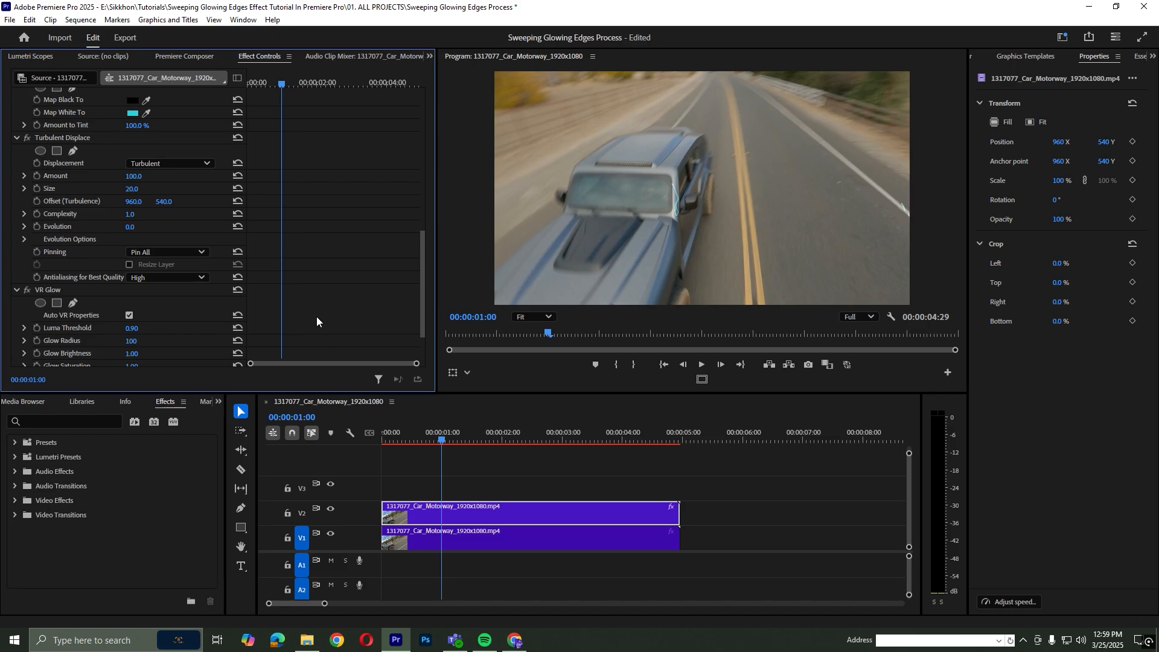
- Set VR Glow's Luma Threshold to 0.5, Glow Radius to 30, Glow Brightness to 4 and Glow Saturation to 10
{"action": "scroll", "coordinate": [306, 310], "scroll_direction": "down", "scroll_amount": 2}
{"action": "left_click", "coordinate": [140, 271]}
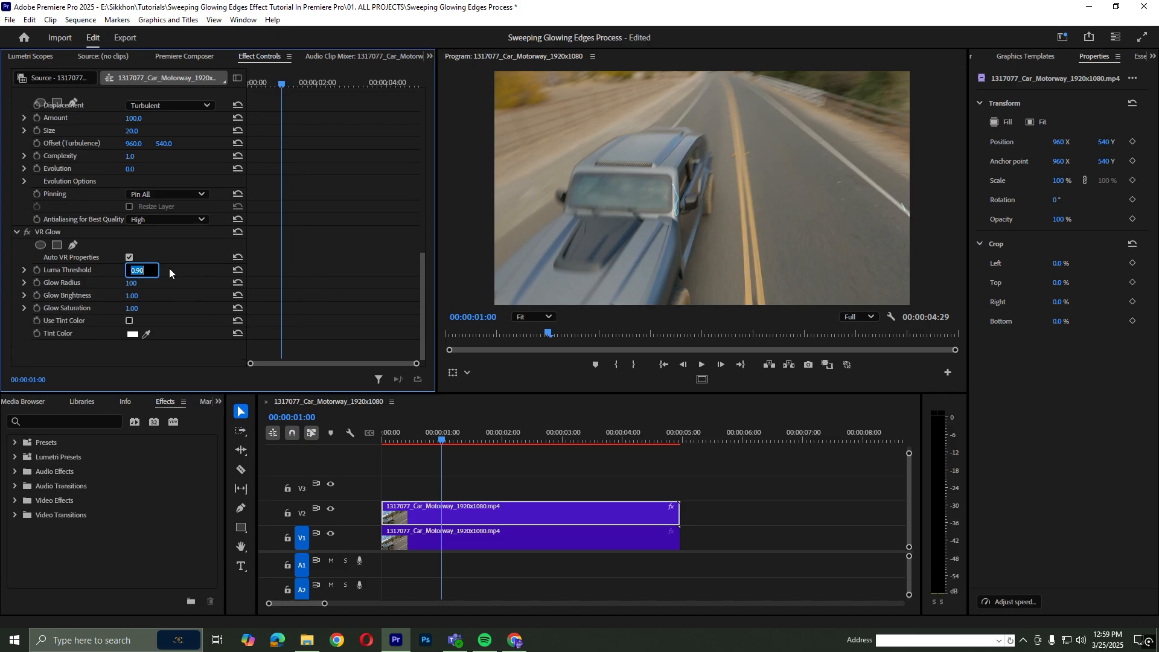
{"action": "type", "text": ".5"}
{"action": "key", "text": "Return"}
{"action": "left_click", "coordinate": [139, 283]}
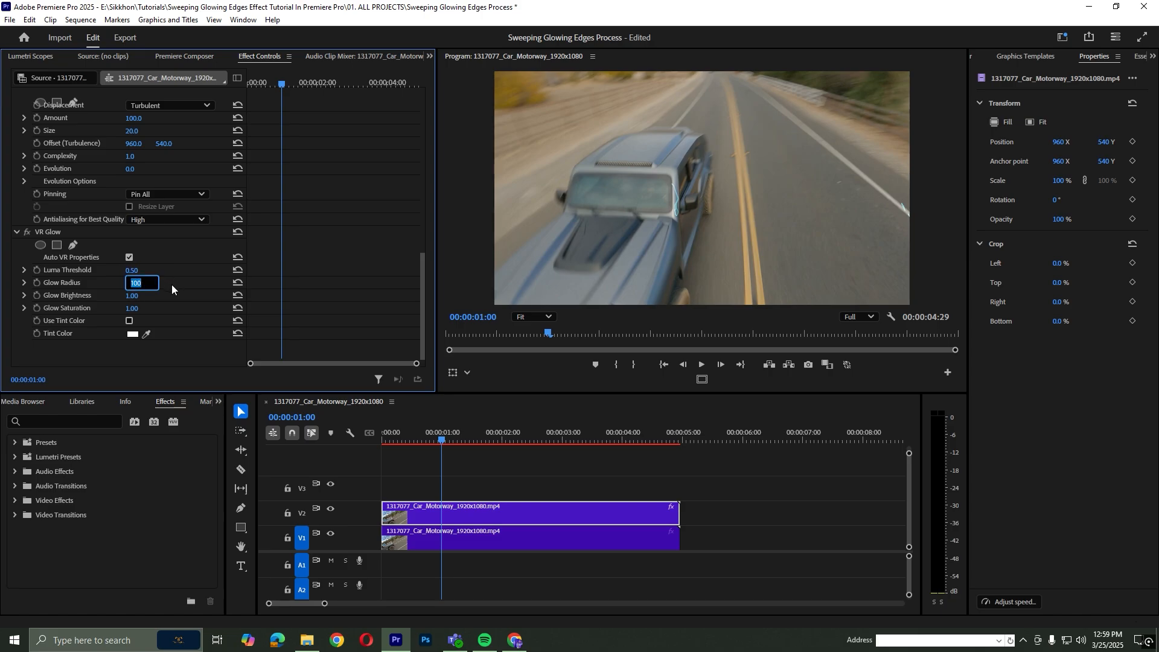
{"action": "type", "text": "30"}
{"action": "key", "text": "Return"}
{"action": "left_click", "coordinate": [140, 295]}
{"action": "type", "text": "4"}
{"action": "key", "text": "Return"}
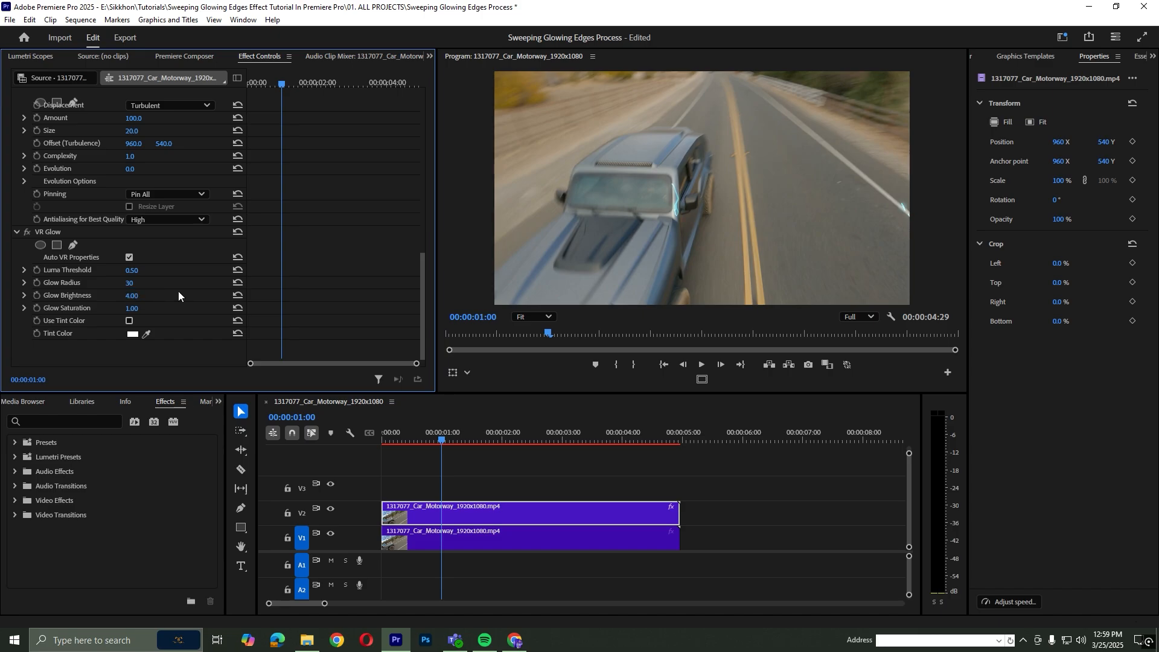
{"action": "left_click", "coordinate": [134, 308]}
{"action": "type", "text": "10"}
{"action": "key", "text": "Return"}
- Enable Use Tint Color in VR Glow and set its Tint Color to light cyan 6DF3FF
{"action": "left_click", "coordinate": [129, 321]}
{"action": "left_click", "coordinate": [133, 334]}
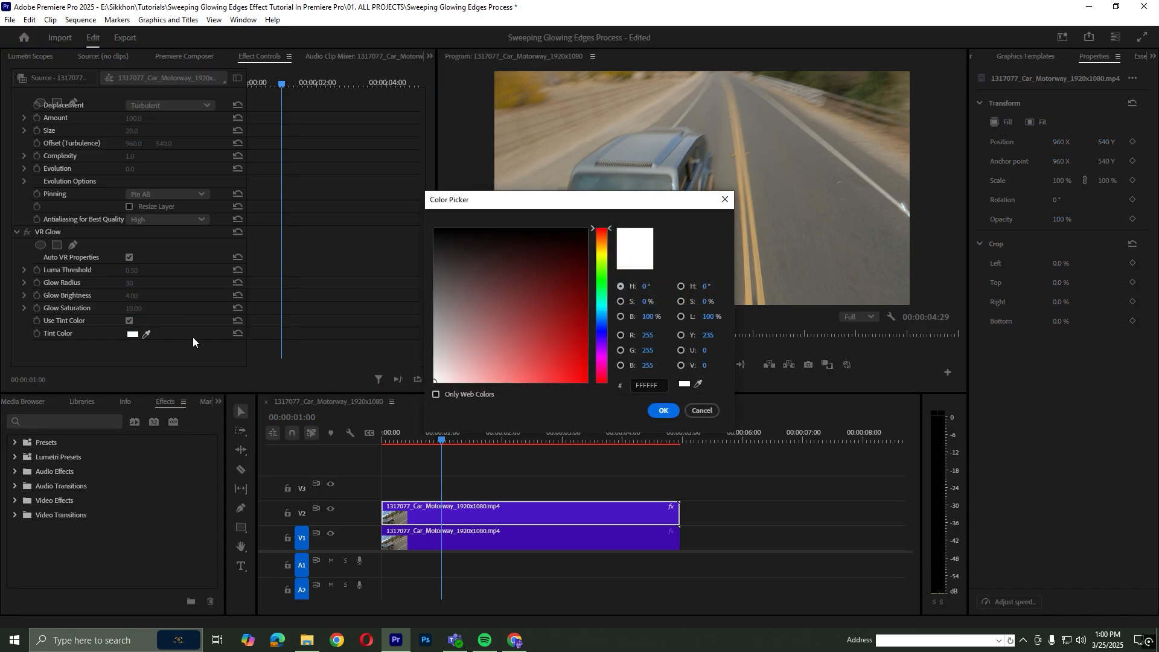
{"action": "left_click", "coordinate": [602, 308]}
{"action": "left_click_drag", "start_coordinate": [552, 349], "coordinate": [522, 382]}
{"action": "left_click", "coordinate": [660, 410]}
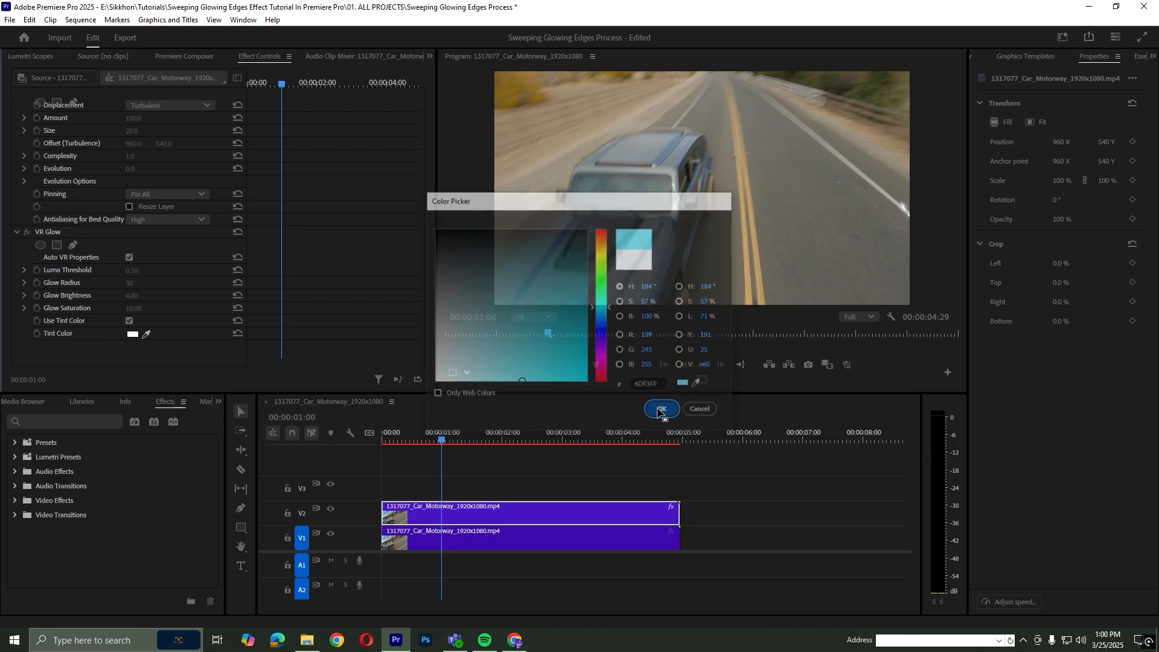
- Fade out the V2 clip with Opacity keyframes of 100% at 00:00:00:15 and 0% at 00:00:01:00
{"action": "scroll", "coordinate": [290, 198], "scroll_direction": "up", "scroll_amount": 10}
{"action": "scroll", "coordinate": [298, 239], "scroll_direction": "up", "scroll_amount": 4}
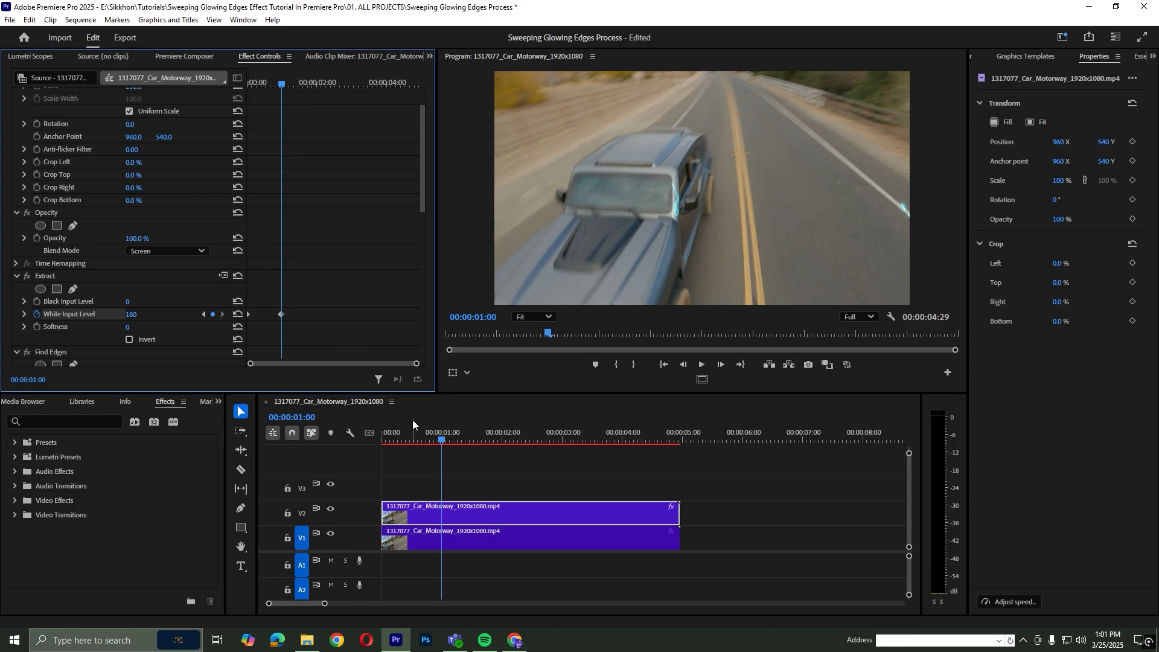
{"action": "key", "text": "shift+Left"}
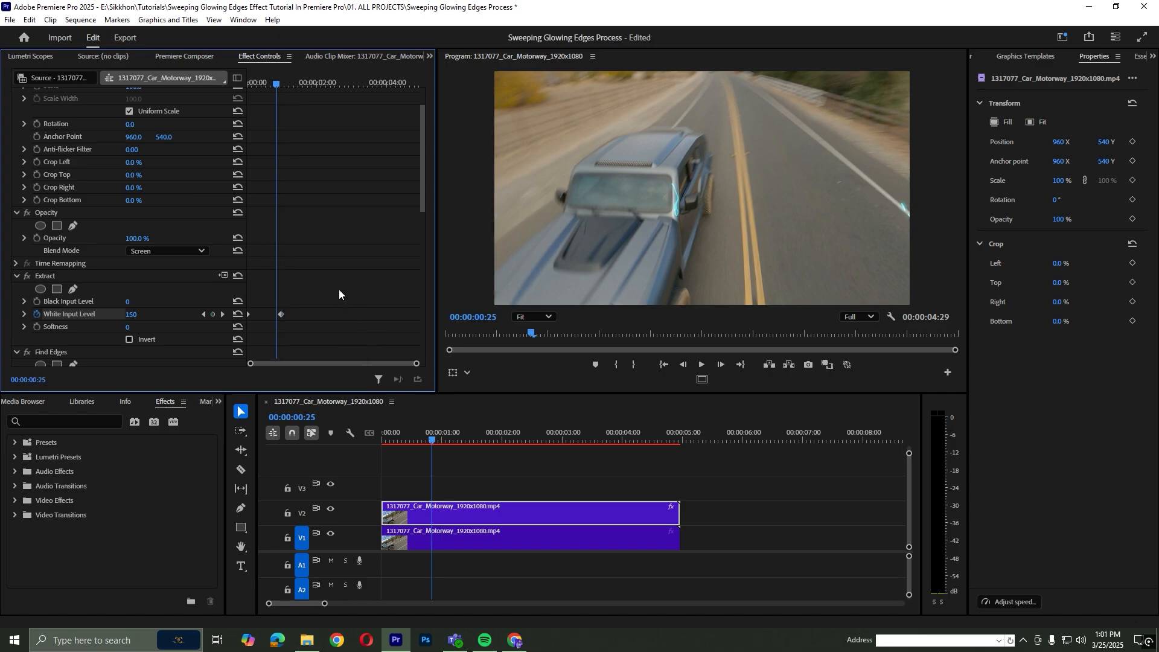
{"action": "key", "text": "shift+Left"}
{"action": "key", "text": "shift+Left"}
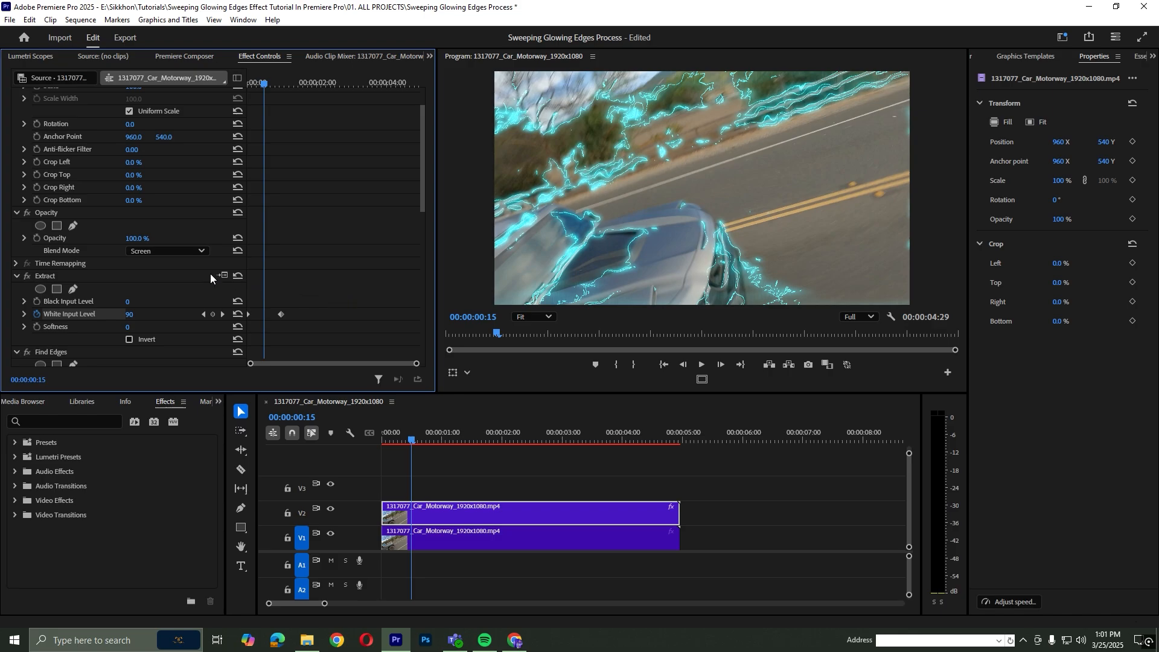
{"action": "left_click", "coordinate": [37, 238]}
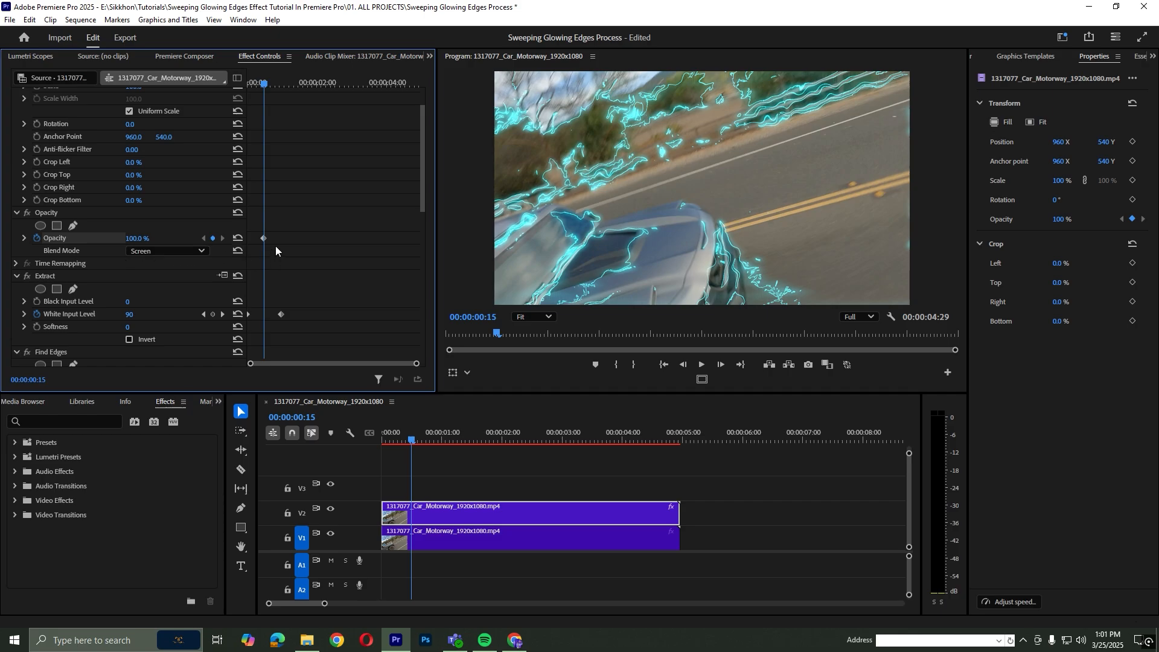
{"action": "left_click", "coordinate": [223, 315]}
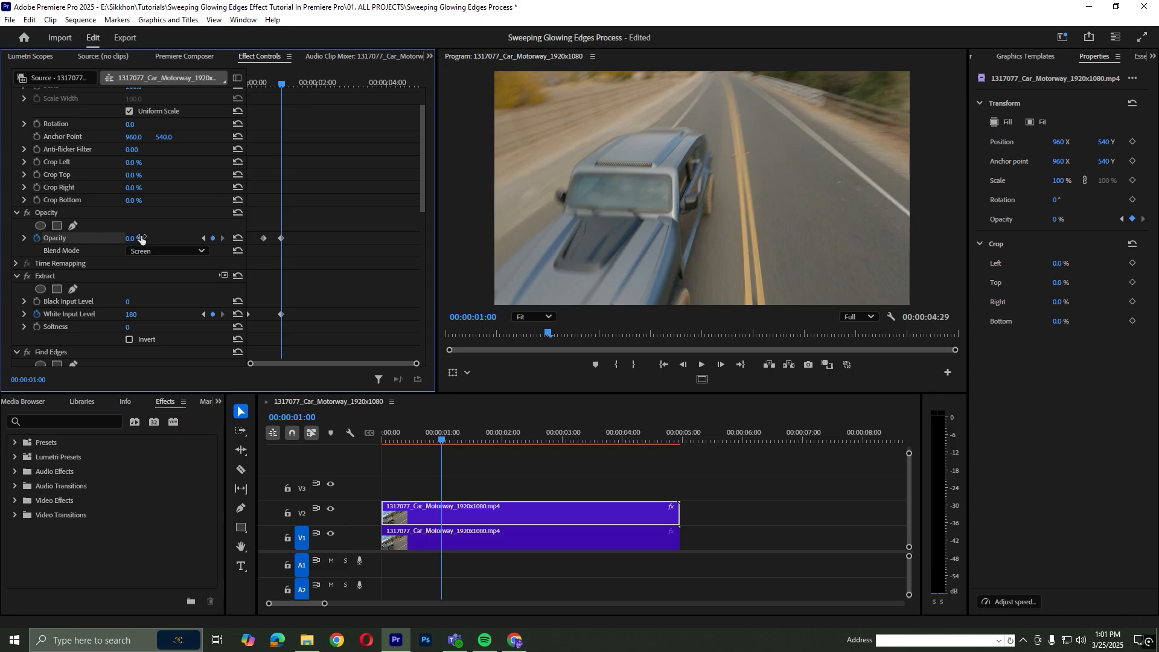
- Deselect the V2 clip and render the sequence's preview
{"action": "left_click", "coordinate": [529, 480]}
{"action": "key", "text": "Return"}
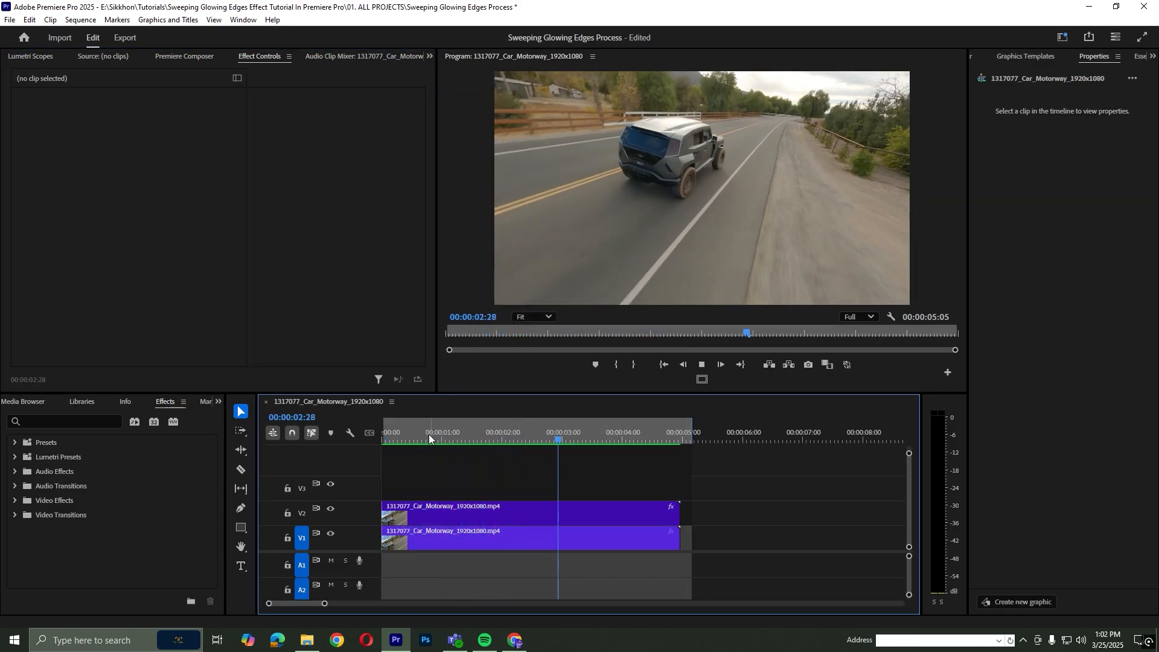
- Clear the sequence's in and out points, then save the project and play the result from the start
{"action": "right_click", "coordinate": [419, 431]}
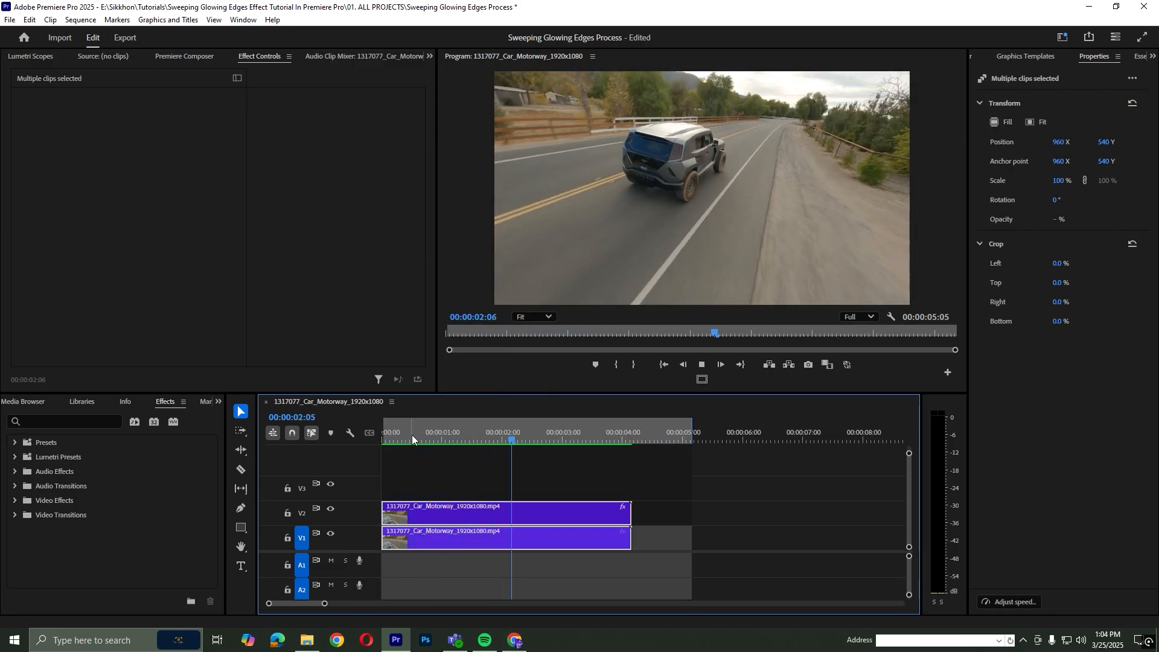
{"action": "right_click", "coordinate": [420, 428]}
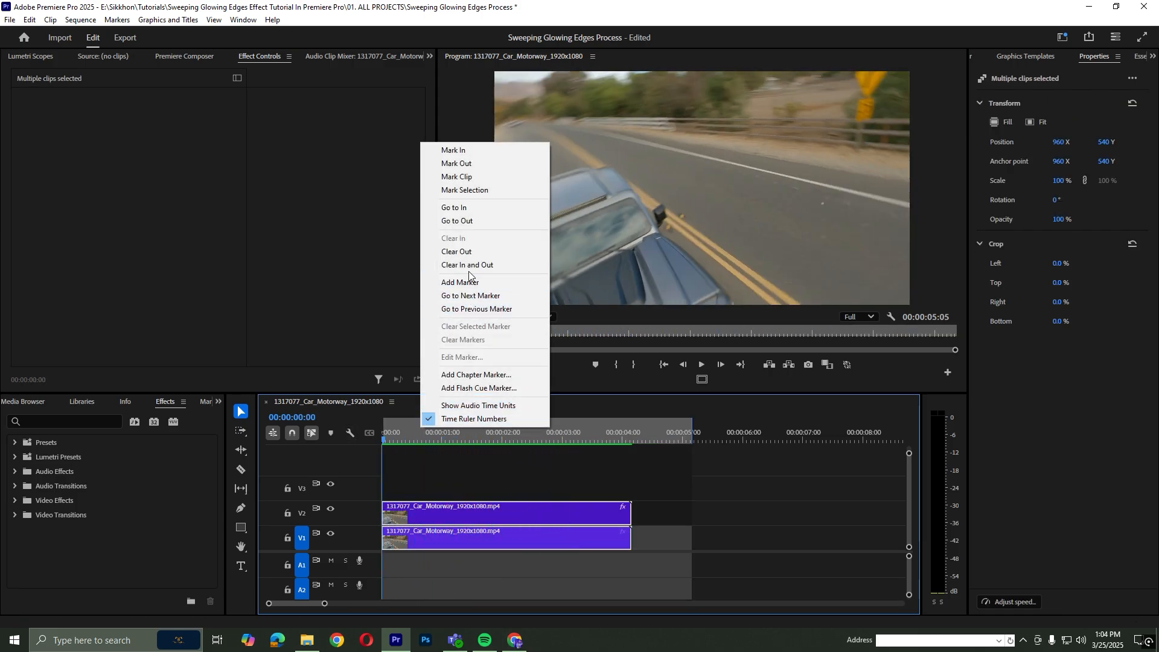
{"action": "left_click", "coordinate": [469, 272]}
{"action": "key", "text": "ctrl+s"}
{"action": "key", "text": "space"}
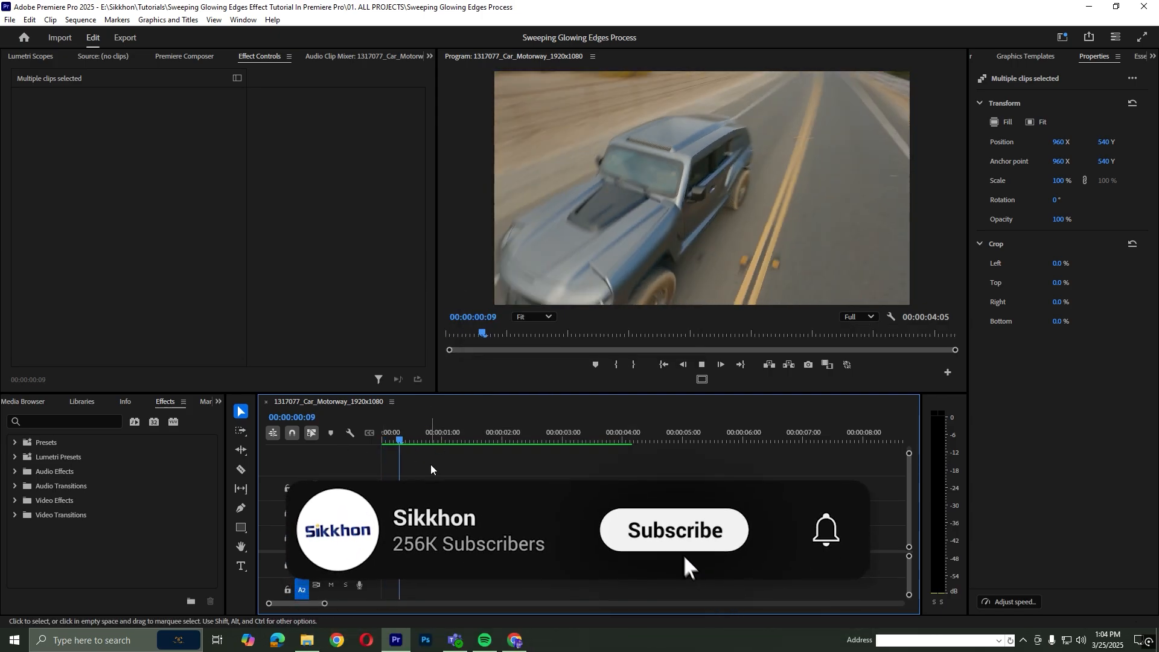